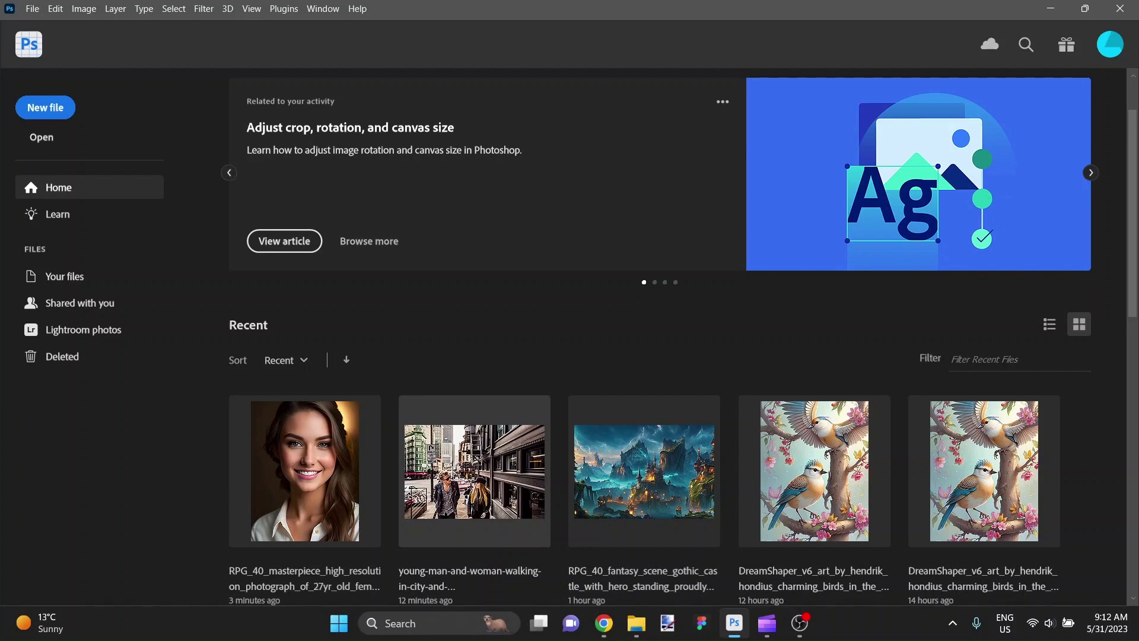
Open the recent photo of the young man and woman walking in the city.
click(475, 471)
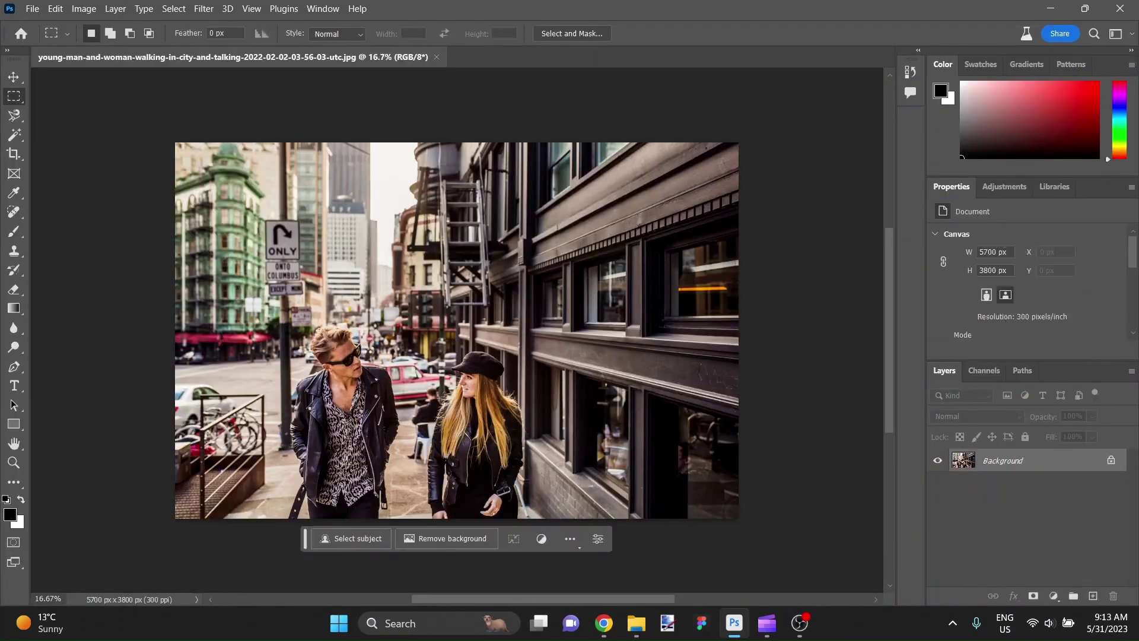
scroll(540, 396, down, 5)
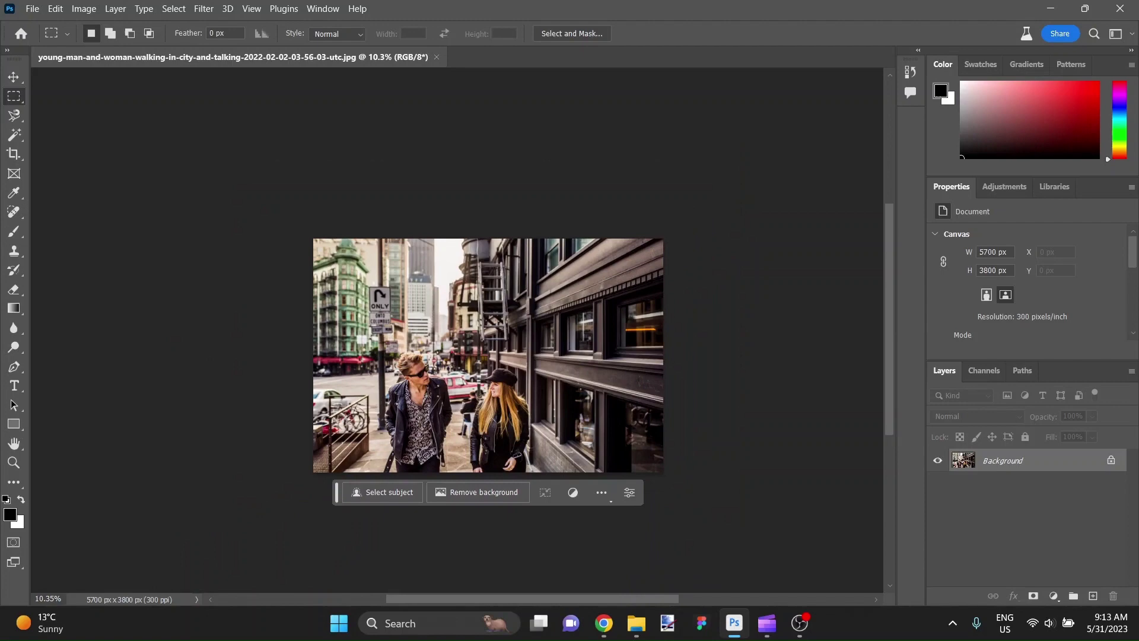
scroll(619, 410, up, 3)
scroll(618, 410, down, 2)
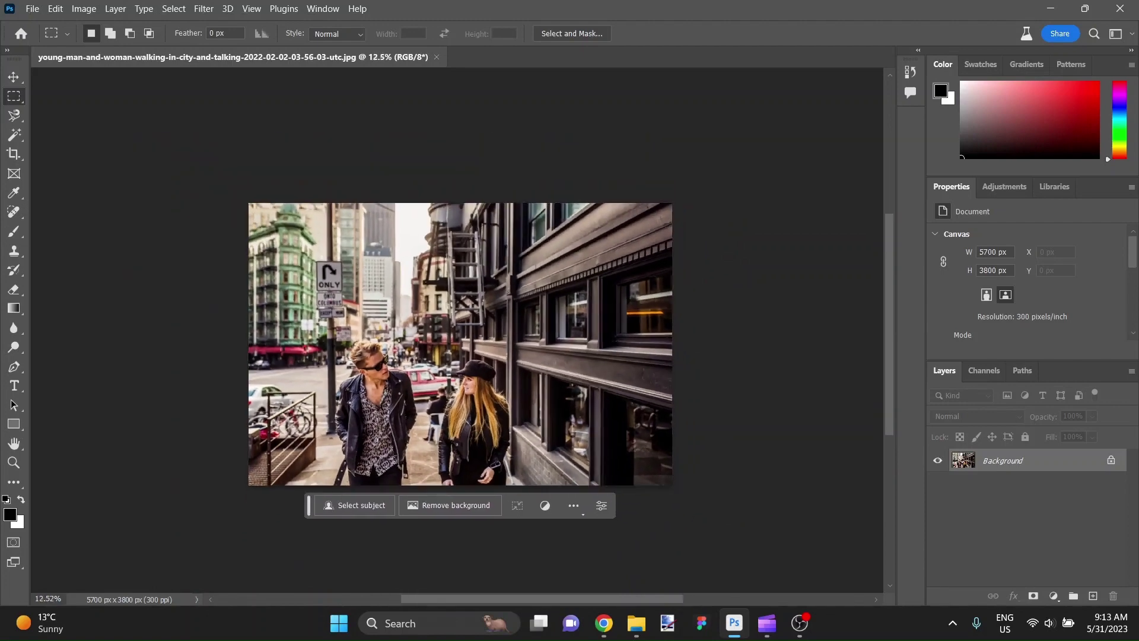
scroll(457, 327, up, 1)
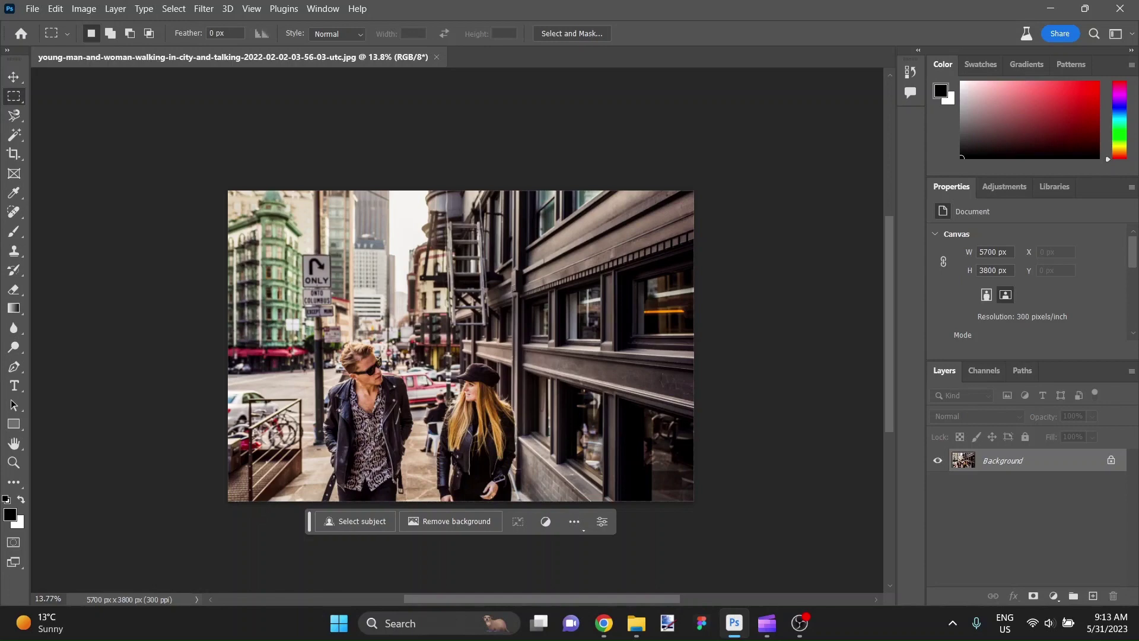
scroll(457, 331, up, 1)
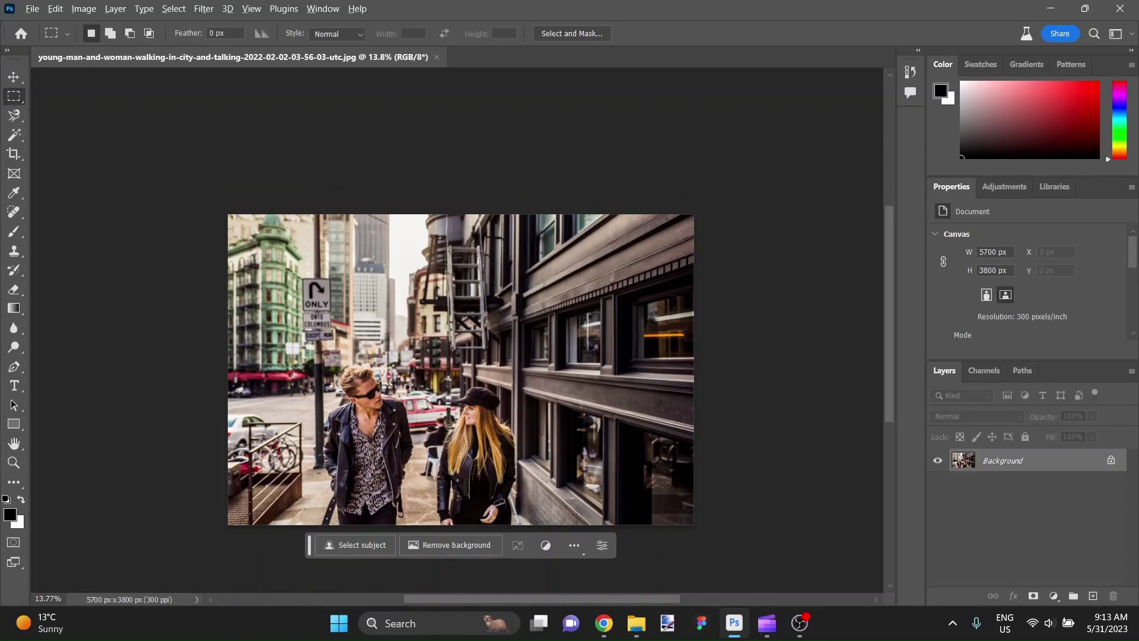
scroll(456, 330, down, 3)
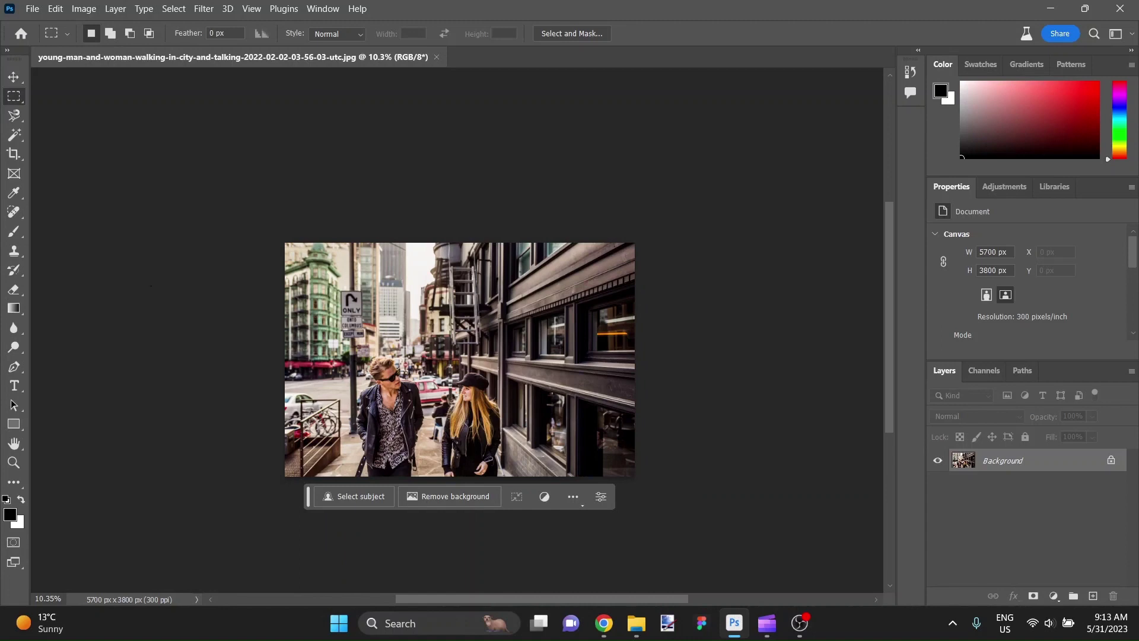
Set the canvas height to 5700 pixels with the anchor at bottom centre, adding the new space above the photo.
key(ctrl+alt+c)
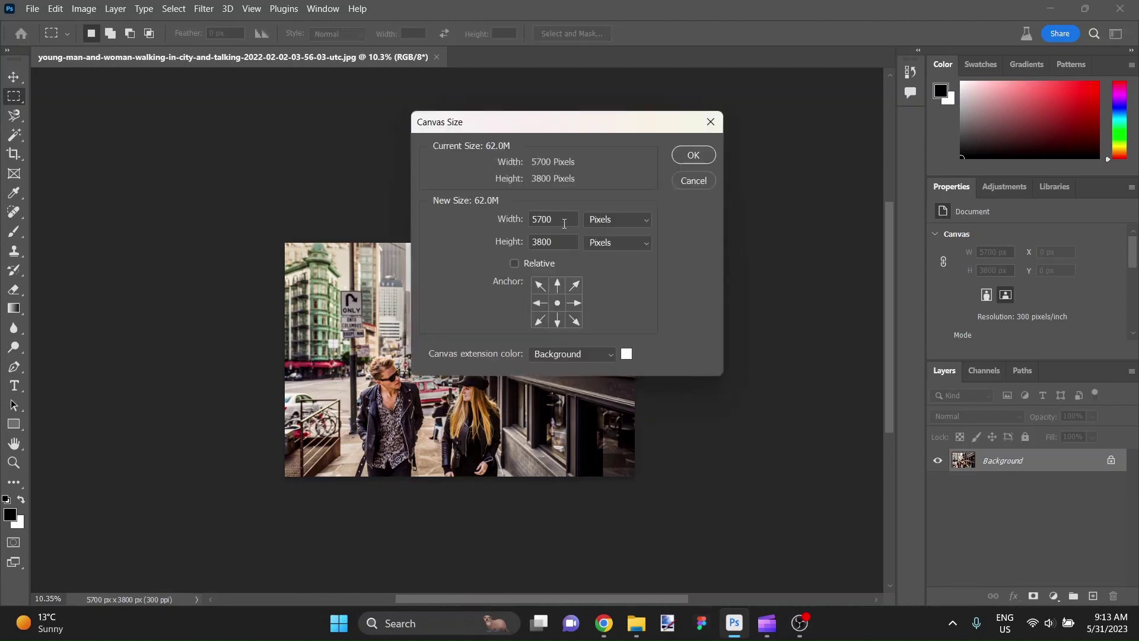
drag(522, 228, 395, 244)
text(5700)
click(558, 321)
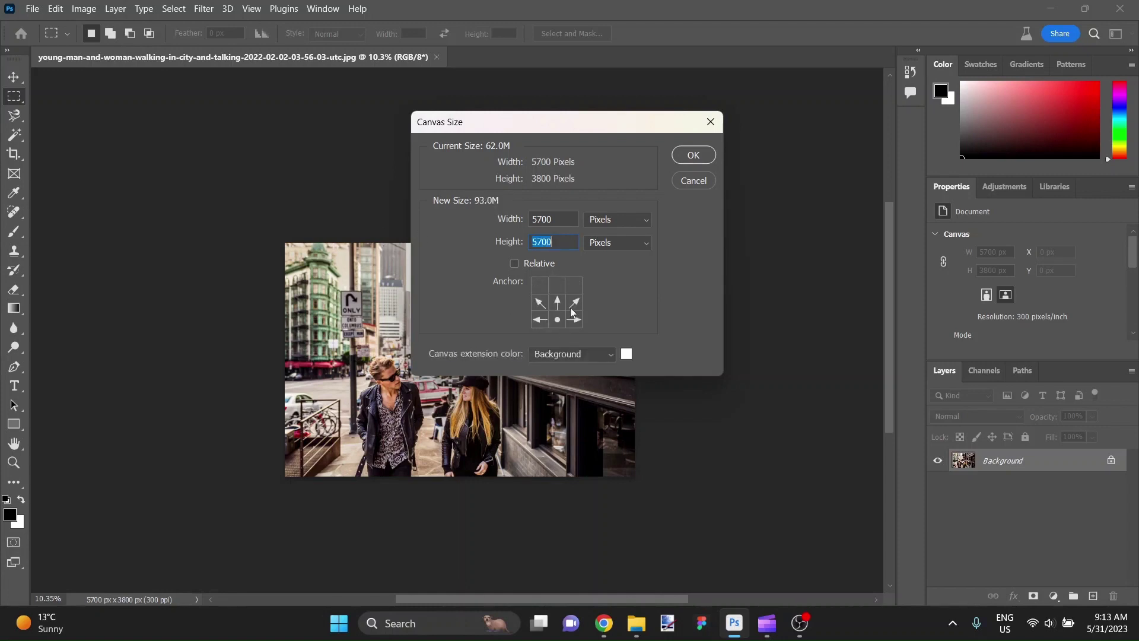
click(693, 155)
Select the blank area above the photo with a slight overlap onto it and run Generative Fill with an empty prompt.
scroll(460, 392, down, 2)
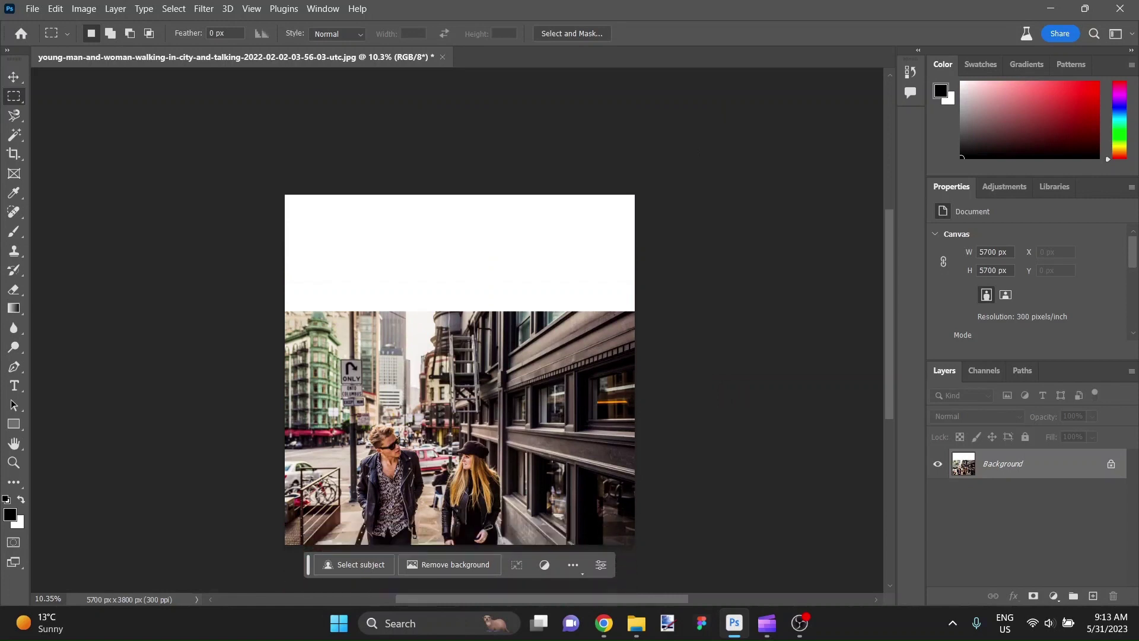
scroll(460, 368, down, 1)
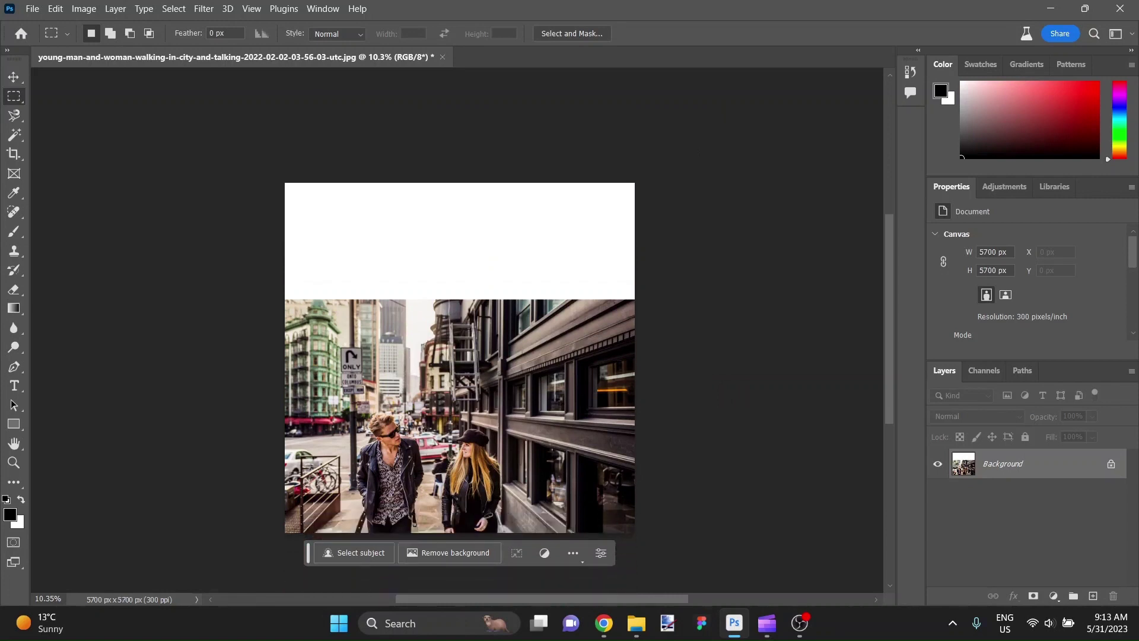
drag(290, 181, 676, 302)
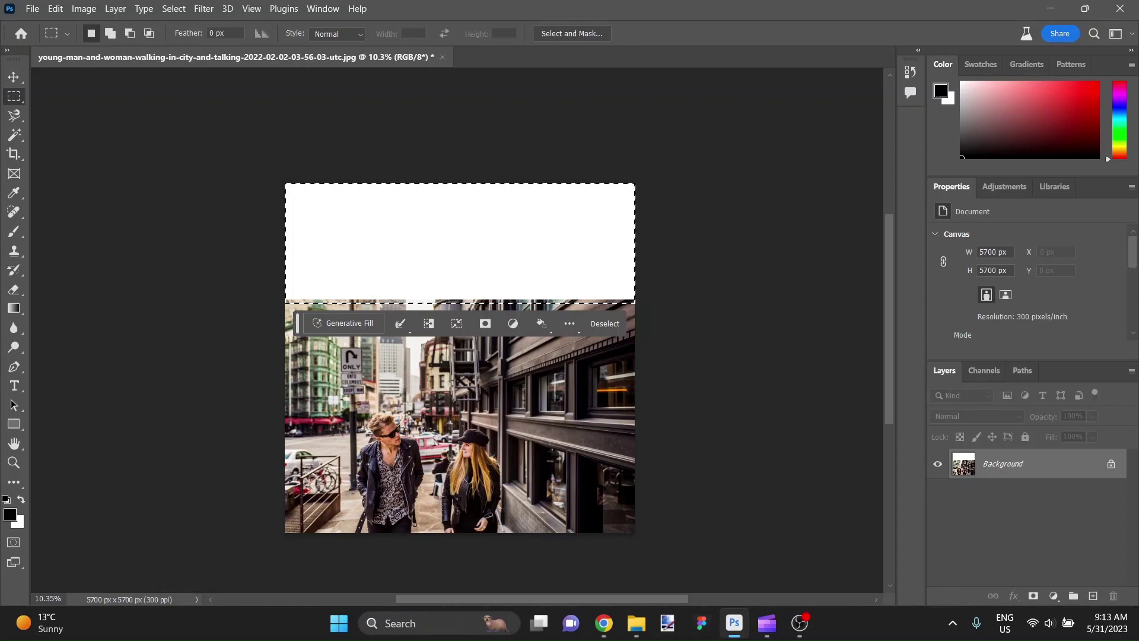
click(350, 322)
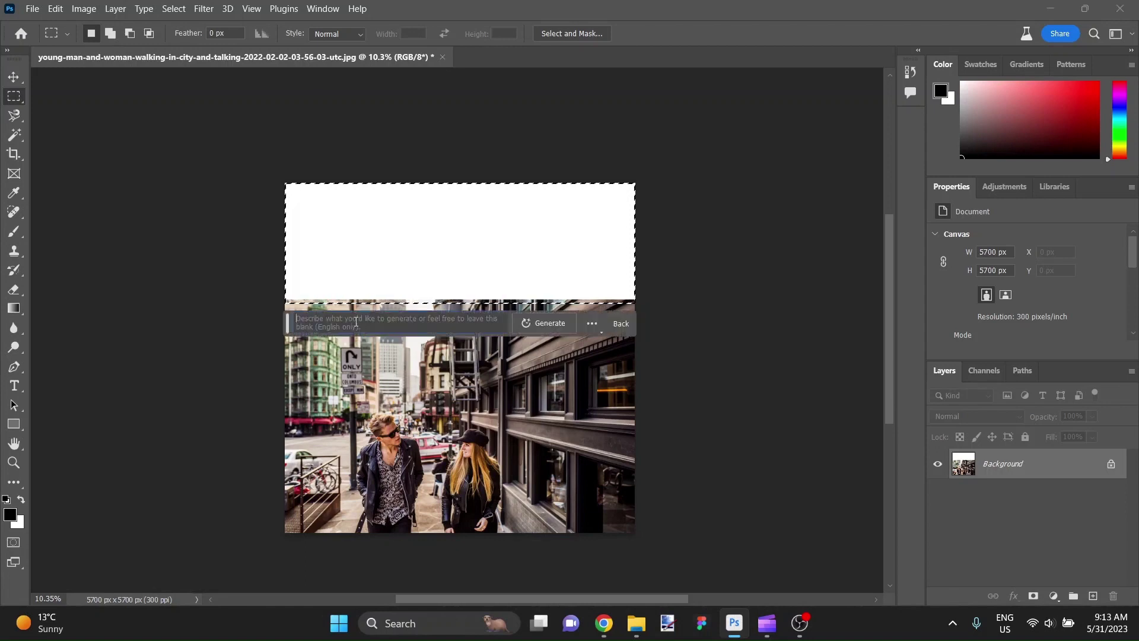
click(530, 322)
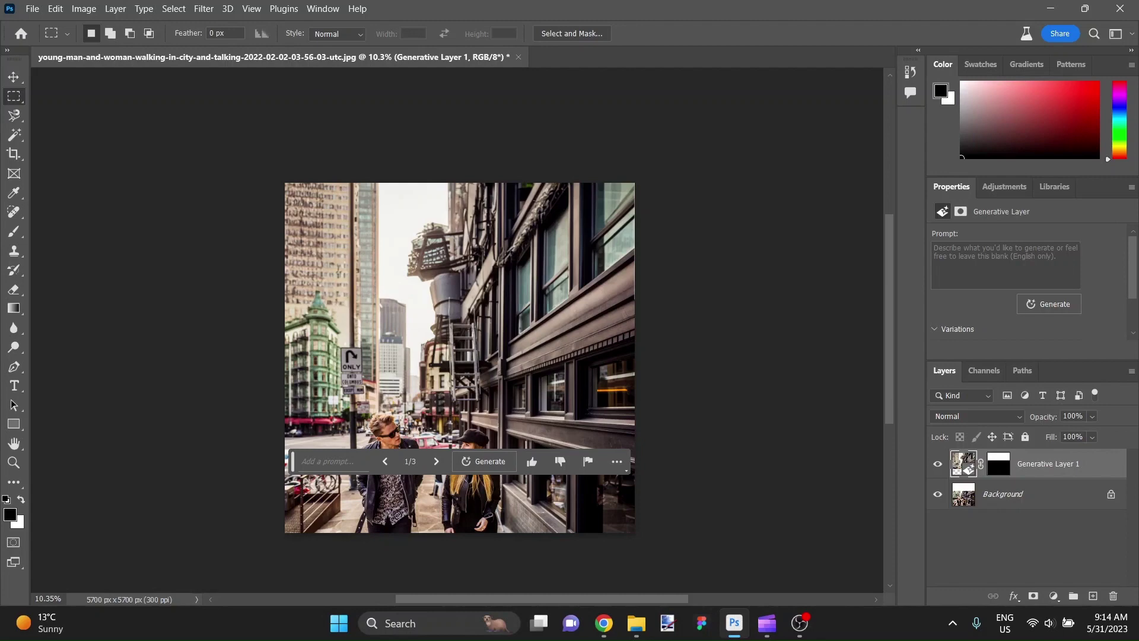
Examine the generated upper part of the street scene and compare its three variations.
scroll(468, 282, up, 10)
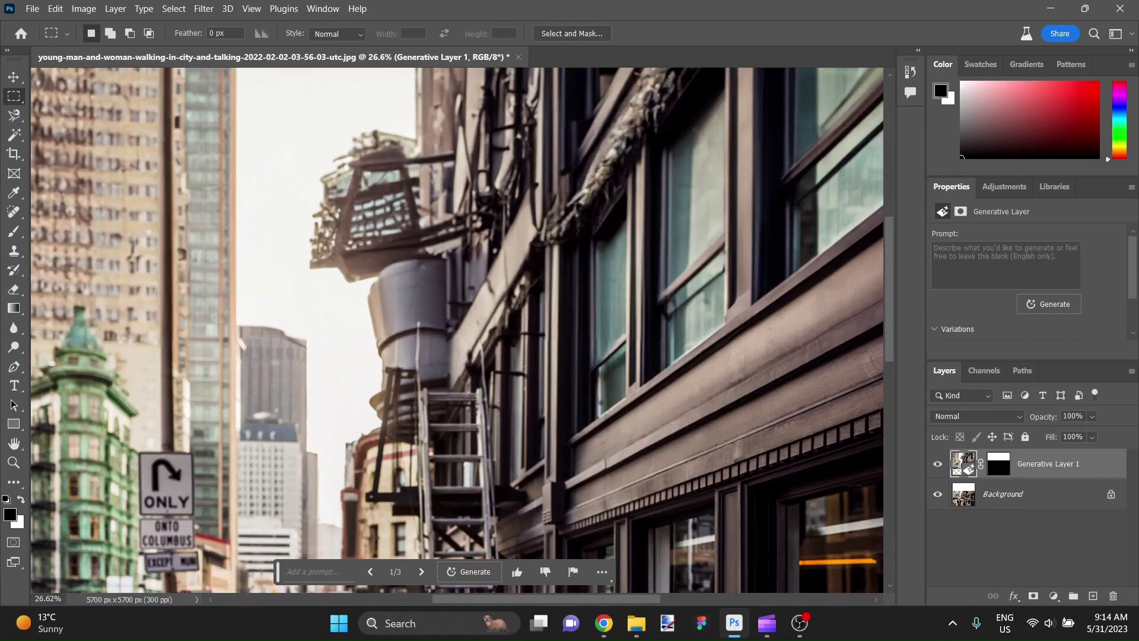
scroll(380, 267, down, 5)
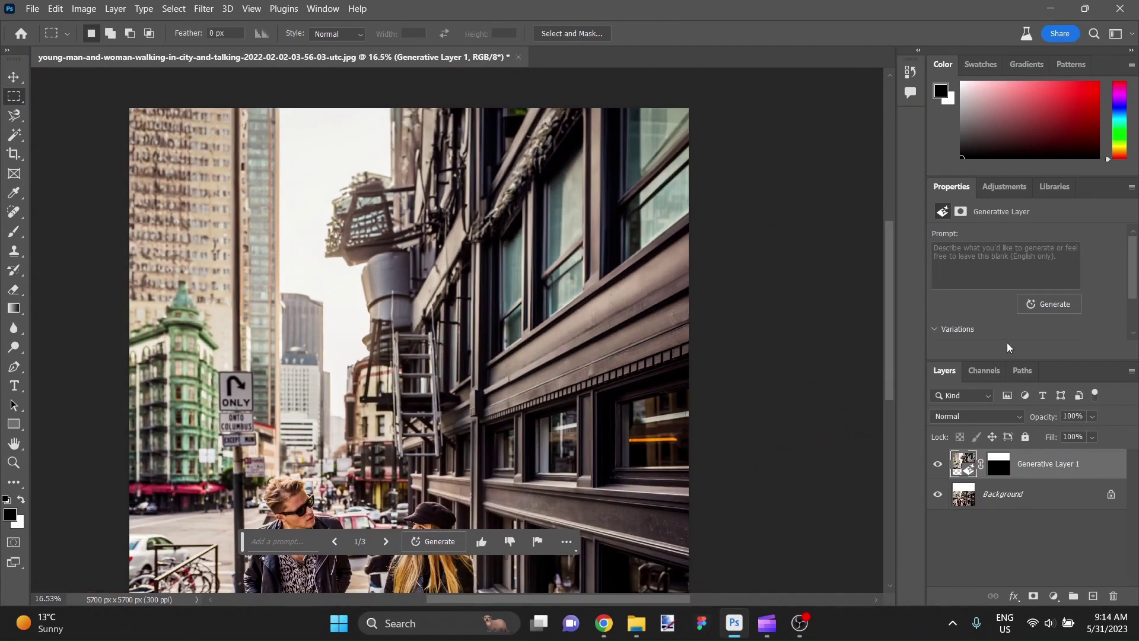
scroll(1008, 347, down, 1)
scroll(981, 334, down, 2)
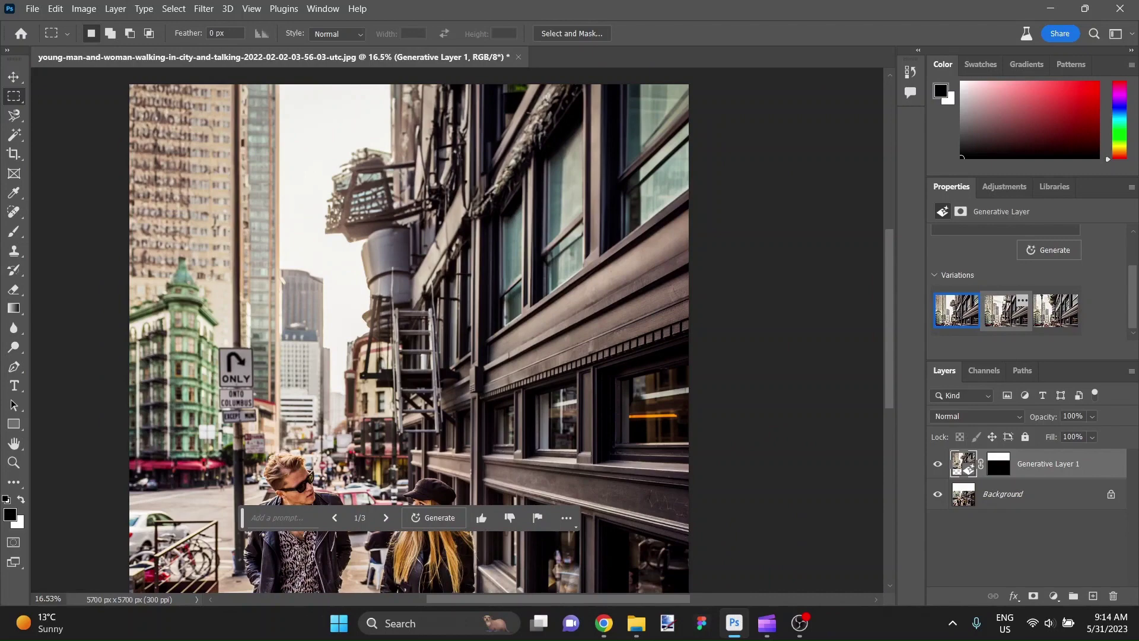
click(1005, 313)
scroll(558, 330, down, 4)
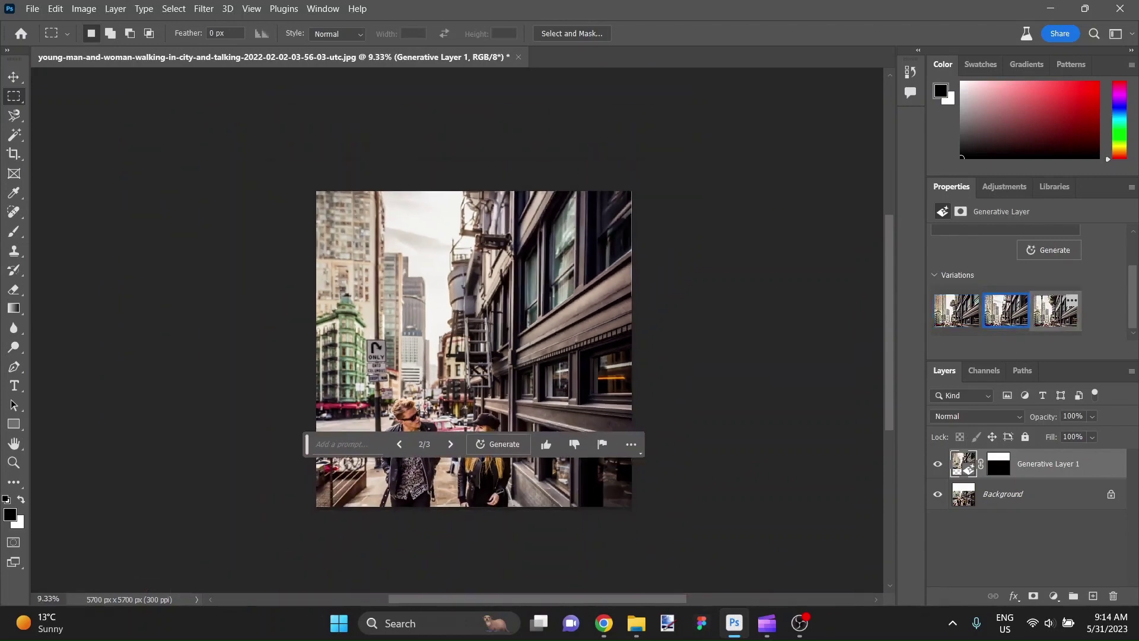
click(1056, 309)
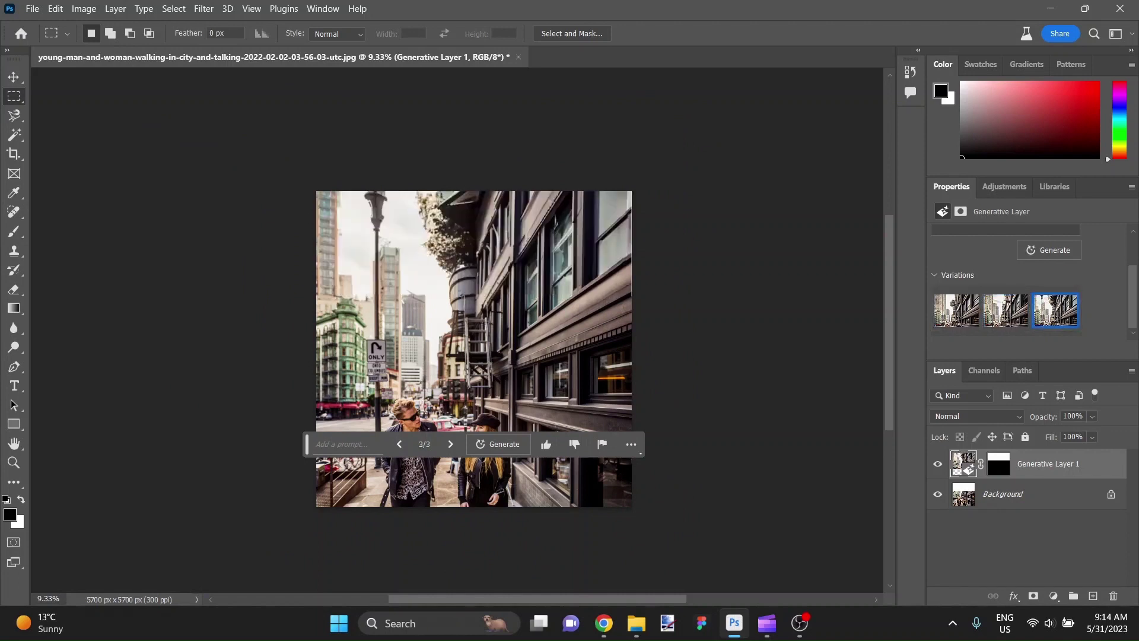
Undo the variation changes and the generative fill above the street photo.
key(ctrl+z)
key(ctrl+z)
key(ctrl+z)
key(ctrl+z)
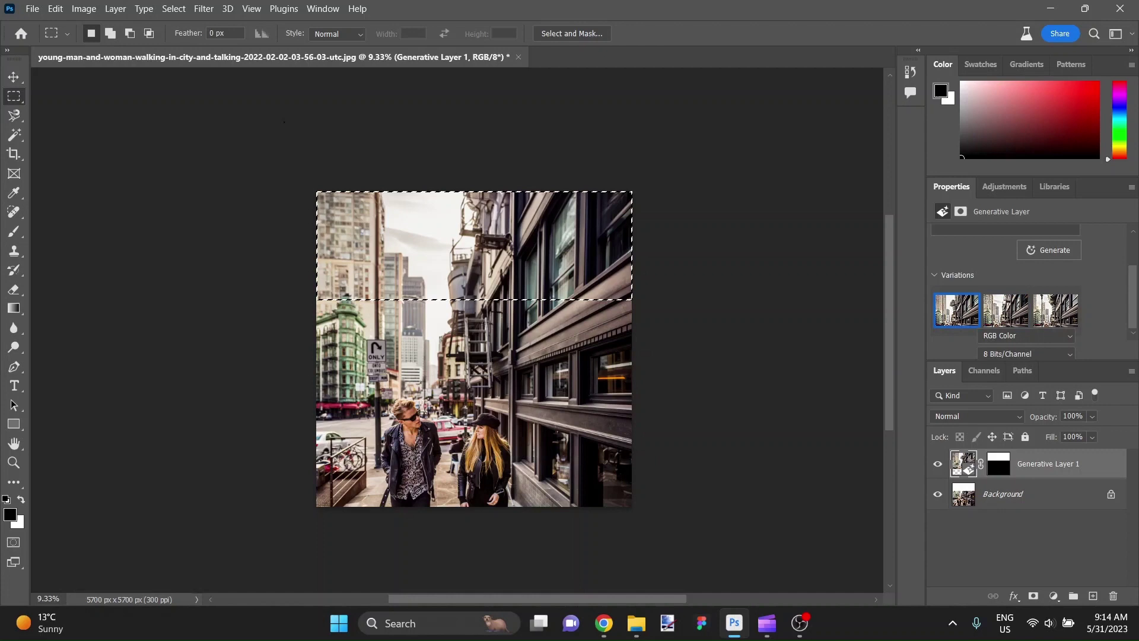
Select the blank area plus the photo's upper part down to the people's heads and run Generative Fill without a prompt.
drag(315, 191, 631, 398)
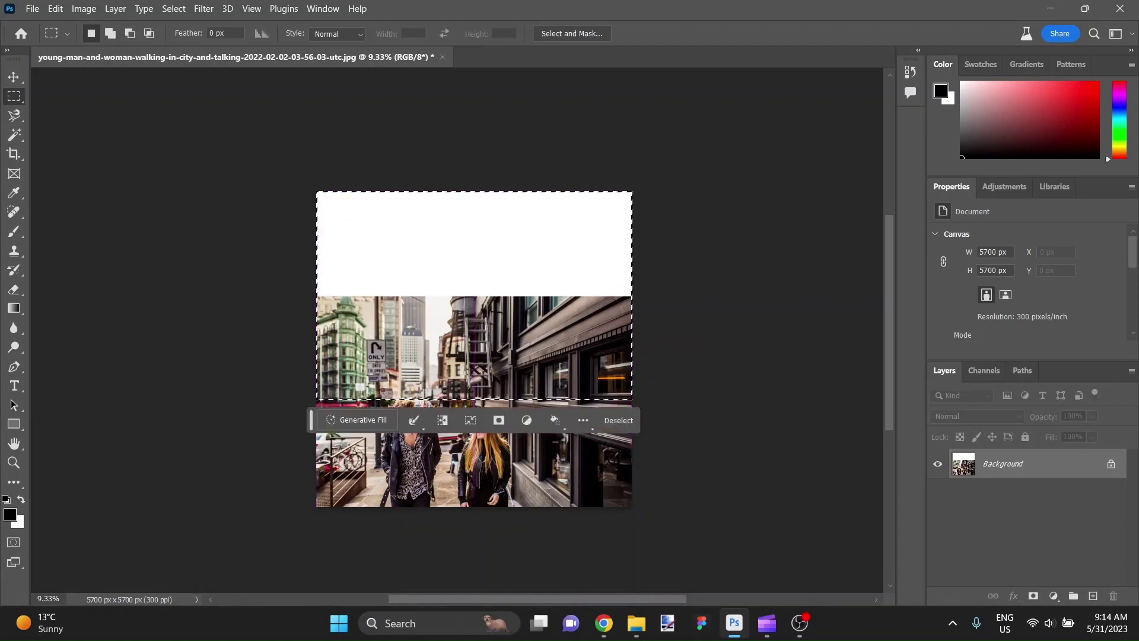
click(353, 422)
click(546, 422)
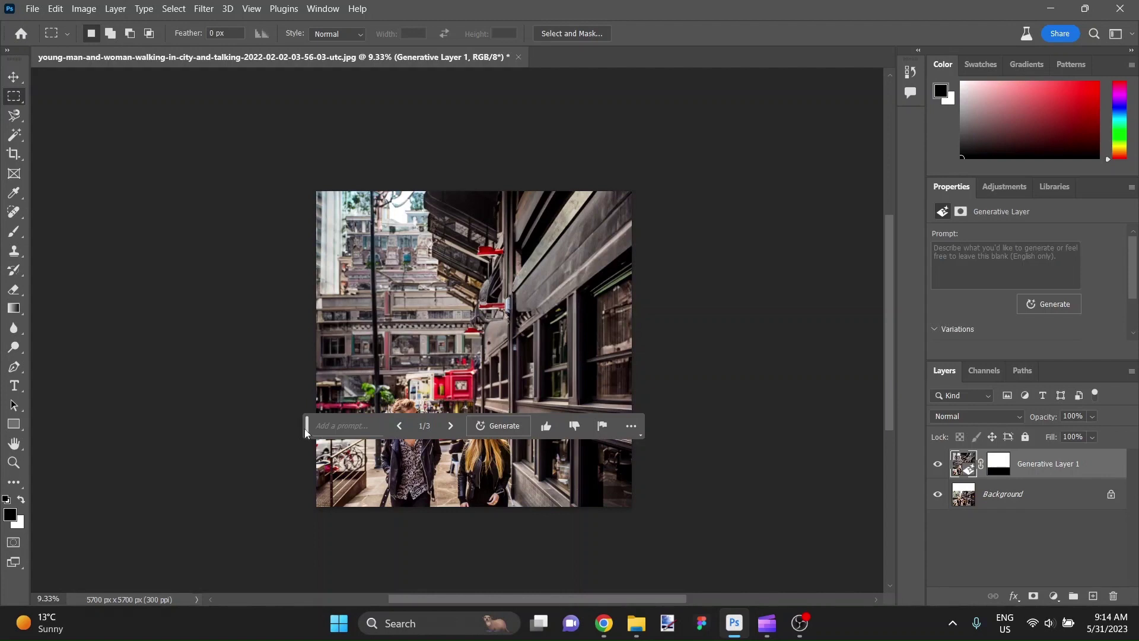
Move the contextual task bar above the image and compare the three variations of the larger fill, ending on the third.
drag(306, 432, 292, 170)
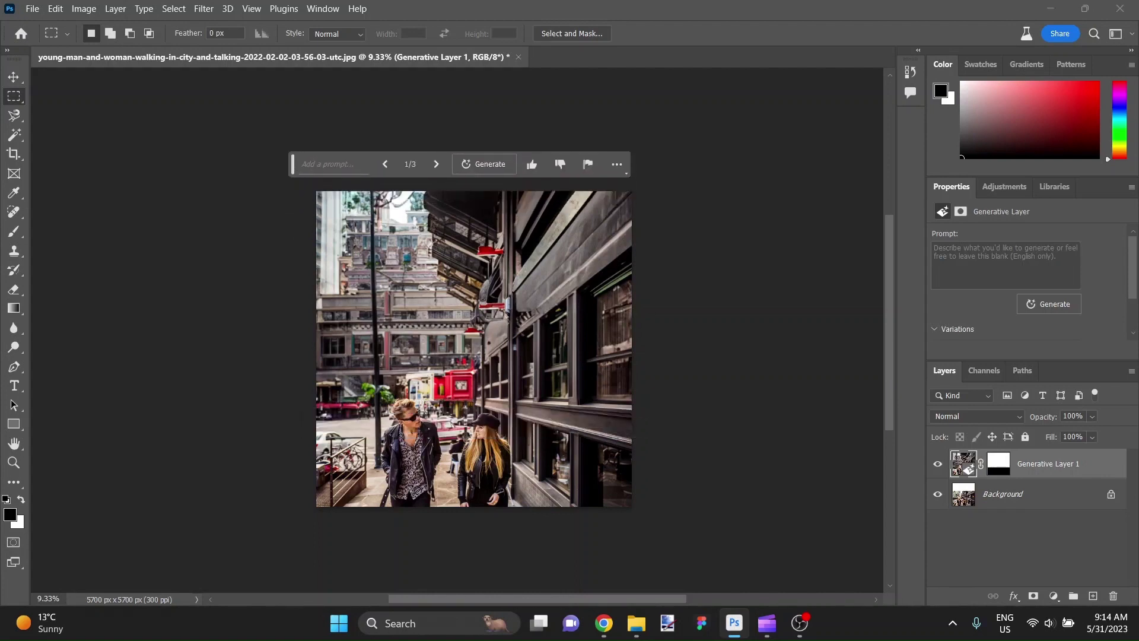
scroll(986, 335, down, 2)
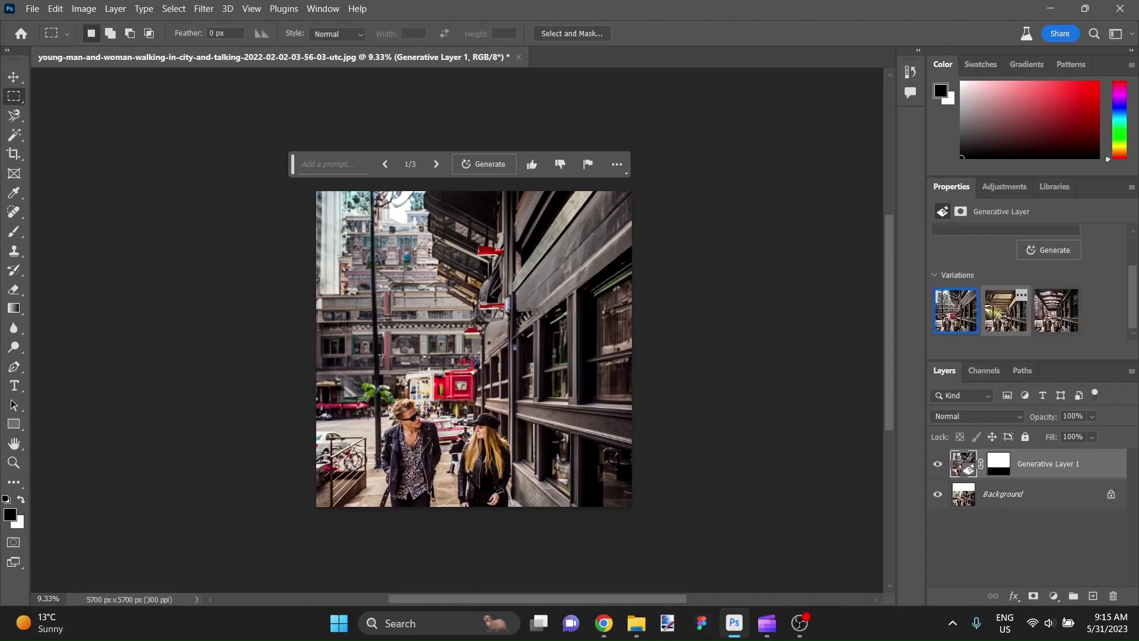
click(993, 320)
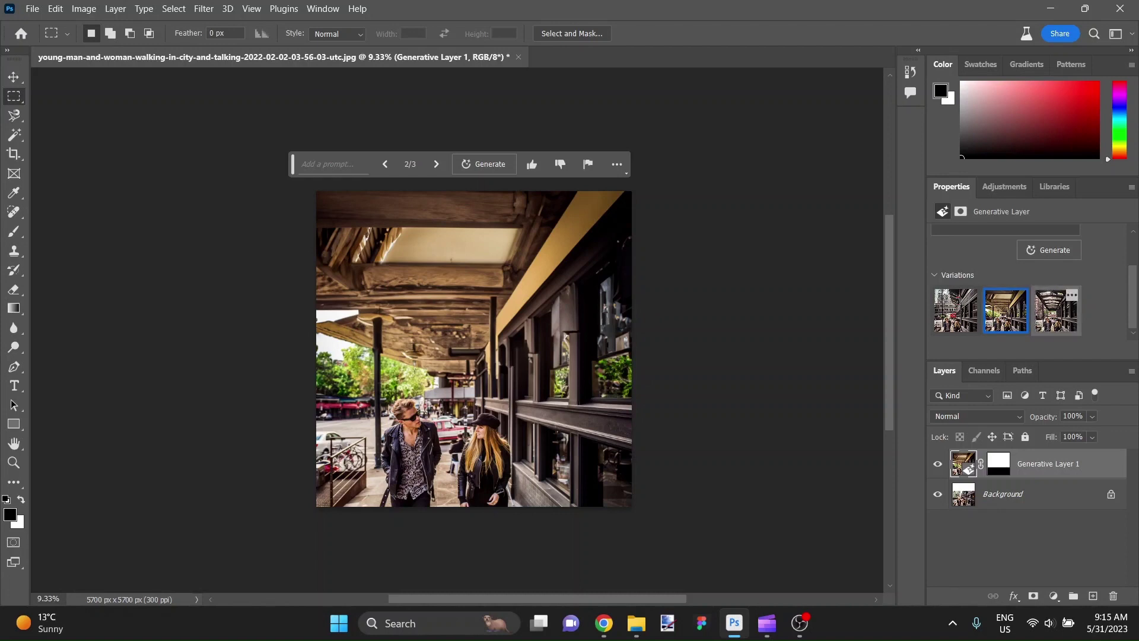
click(1056, 311)
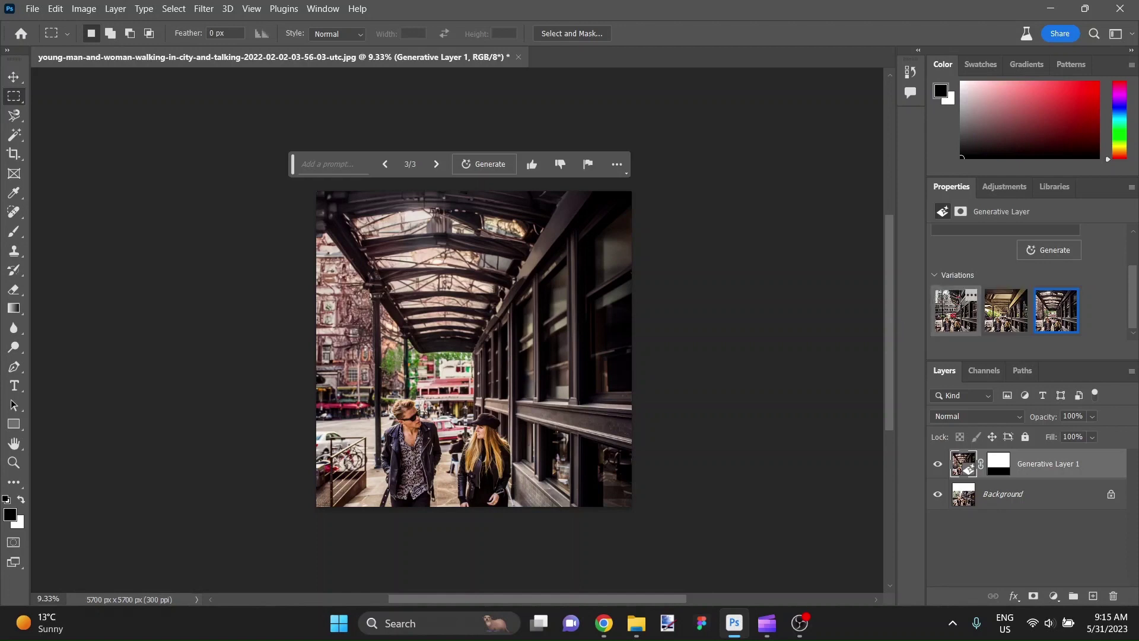
click(956, 311)
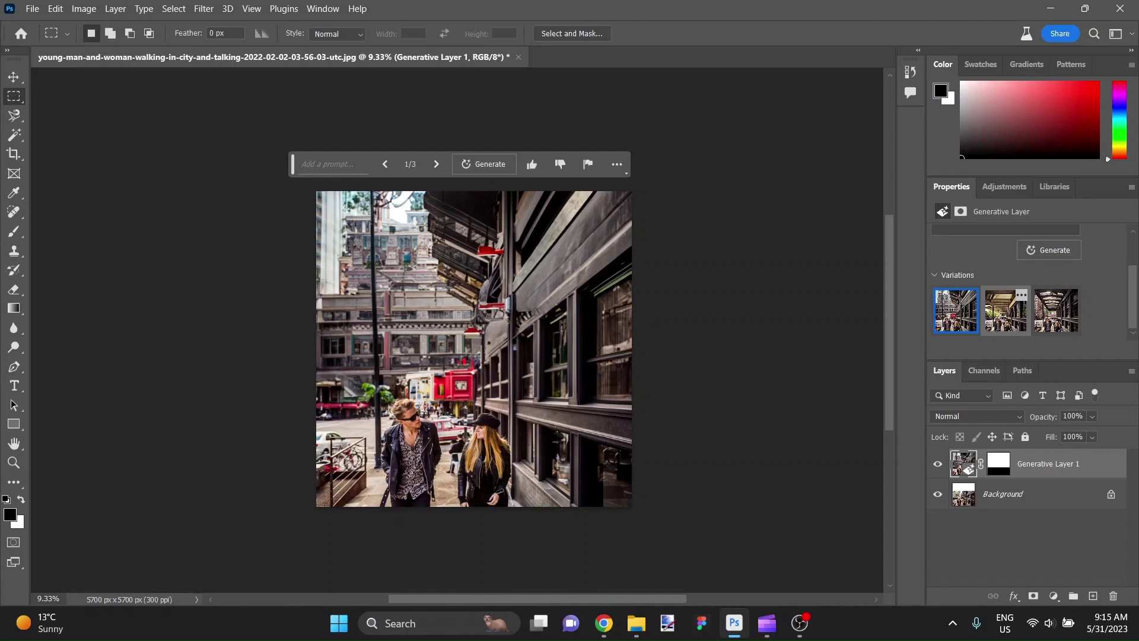
click(1005, 310)
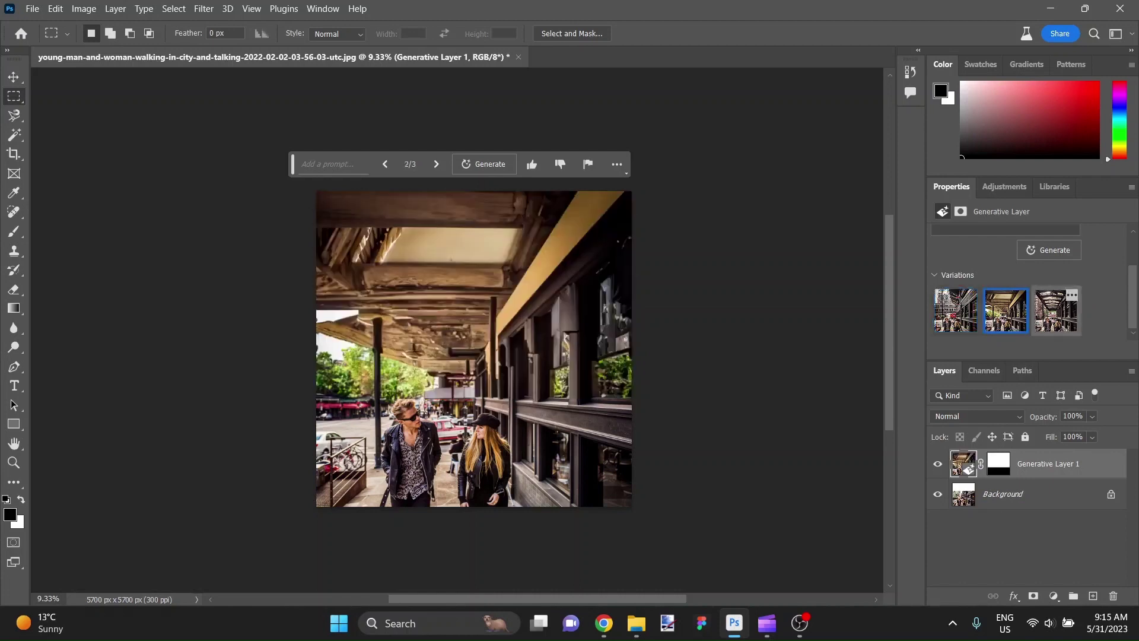
click(1056, 311)
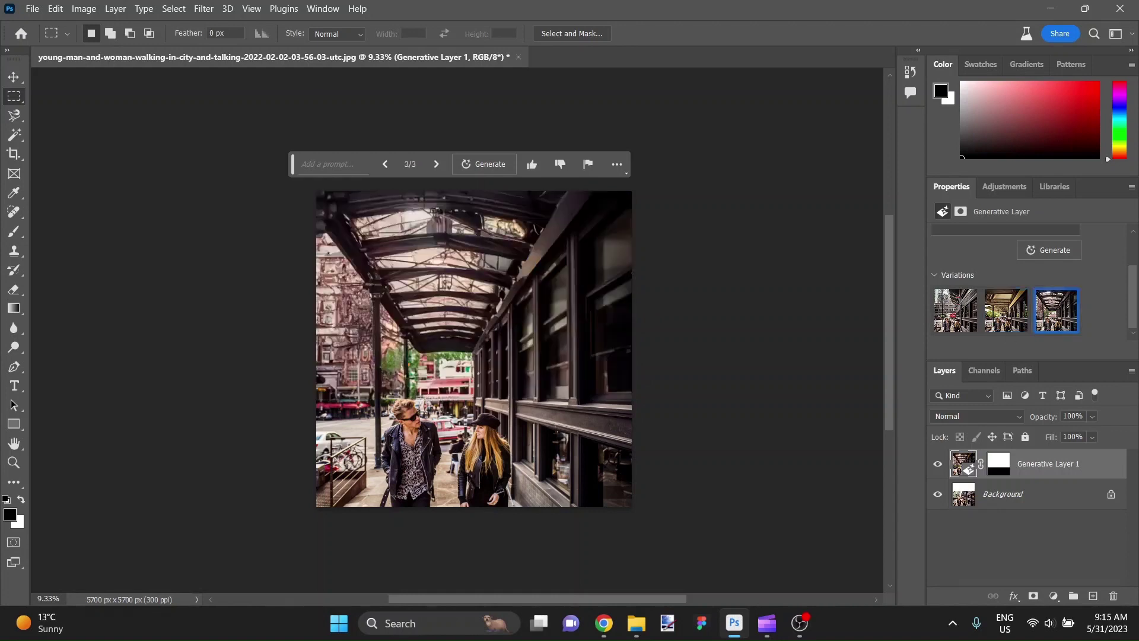
scroll(376, 399, up, 3)
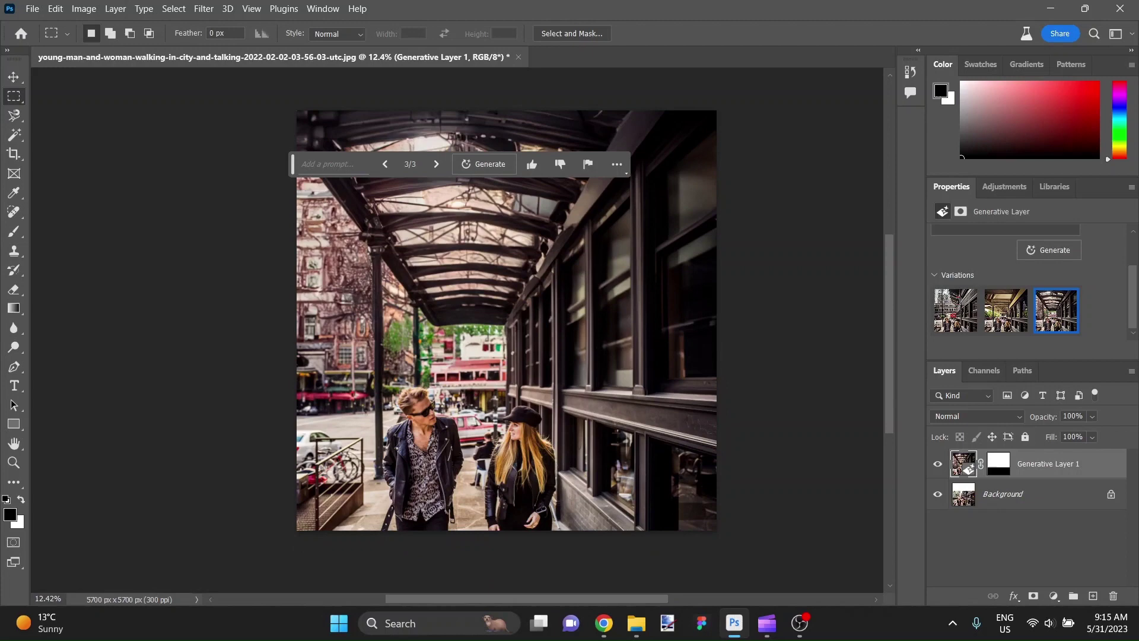
scroll(396, 430, down, 2)
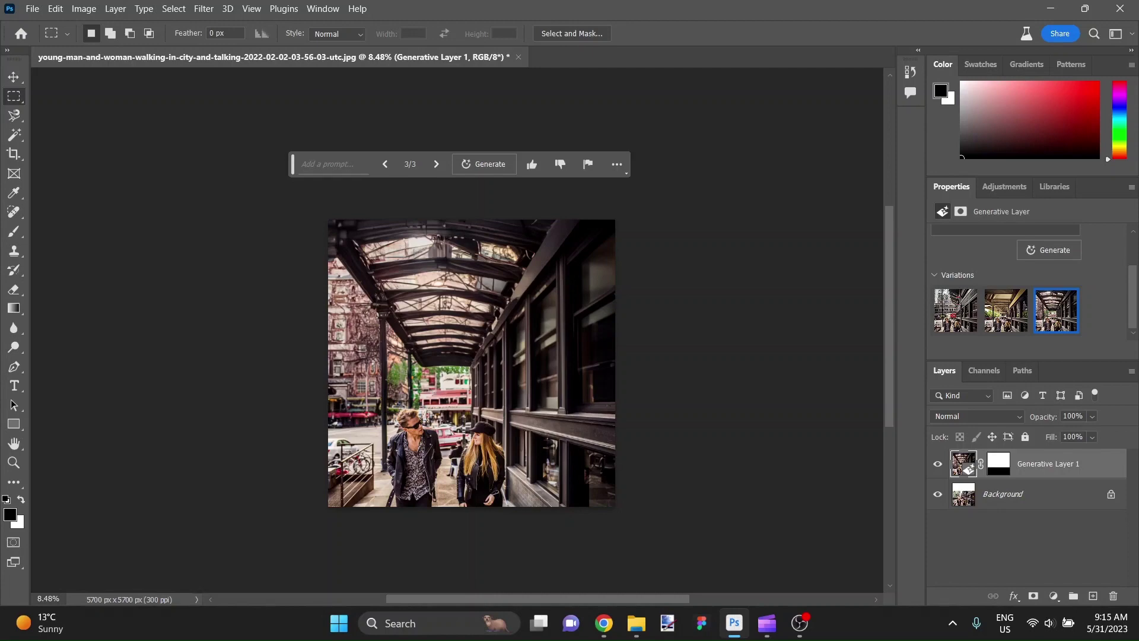
Close the street photo without saving and open the recent portrait of the smiling woman.
key(ctrl+w)
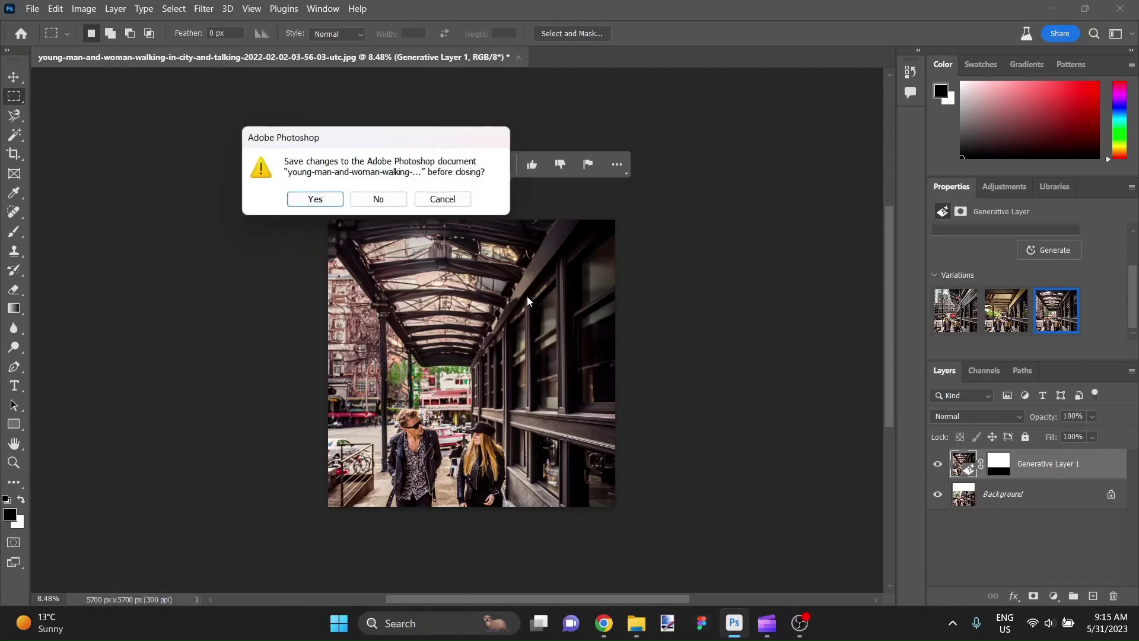
click(376, 196)
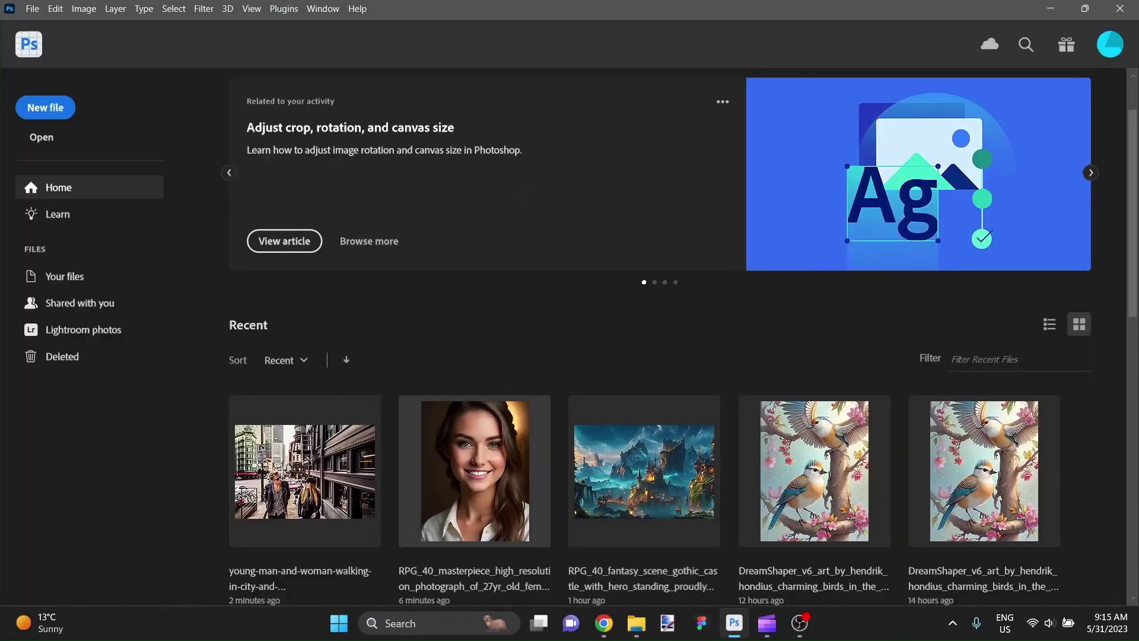
click(474, 468)
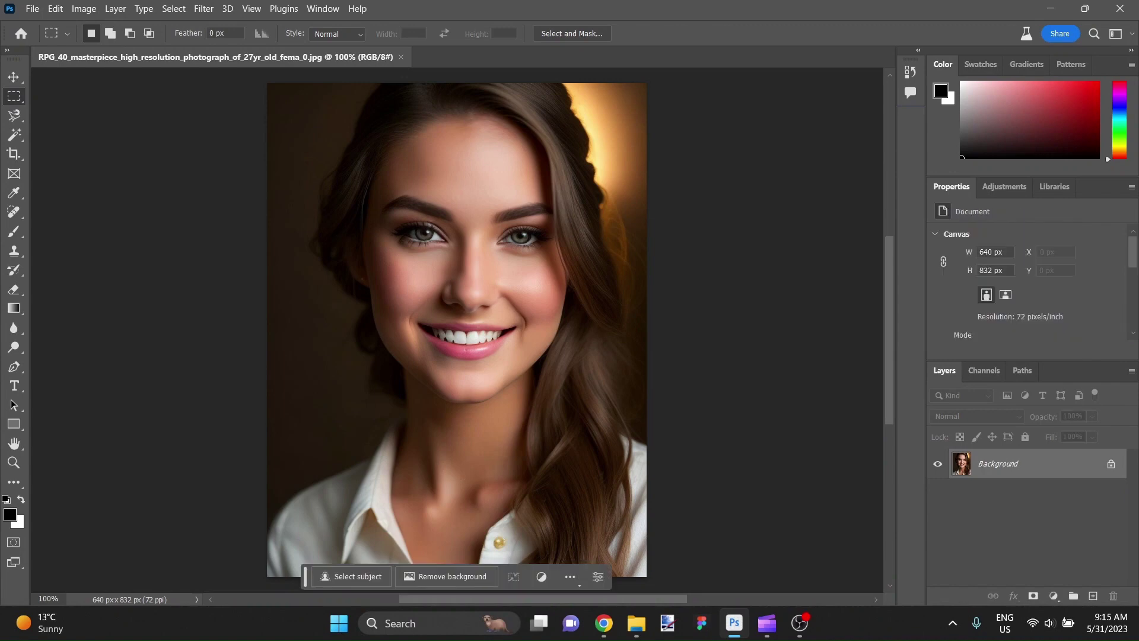
scroll(472, 413, down, 2)
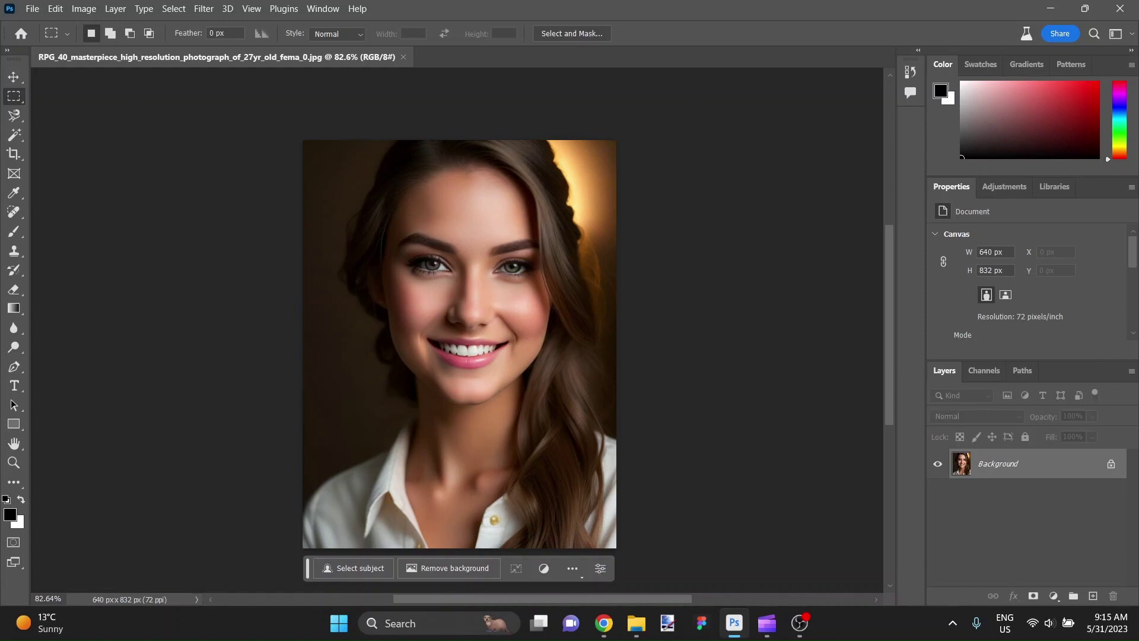
Enlarge the canvas width to 725 pixels, anchored at the middle left so the blank space is added along the portrait's right side.
key(ctrl+alt+c)
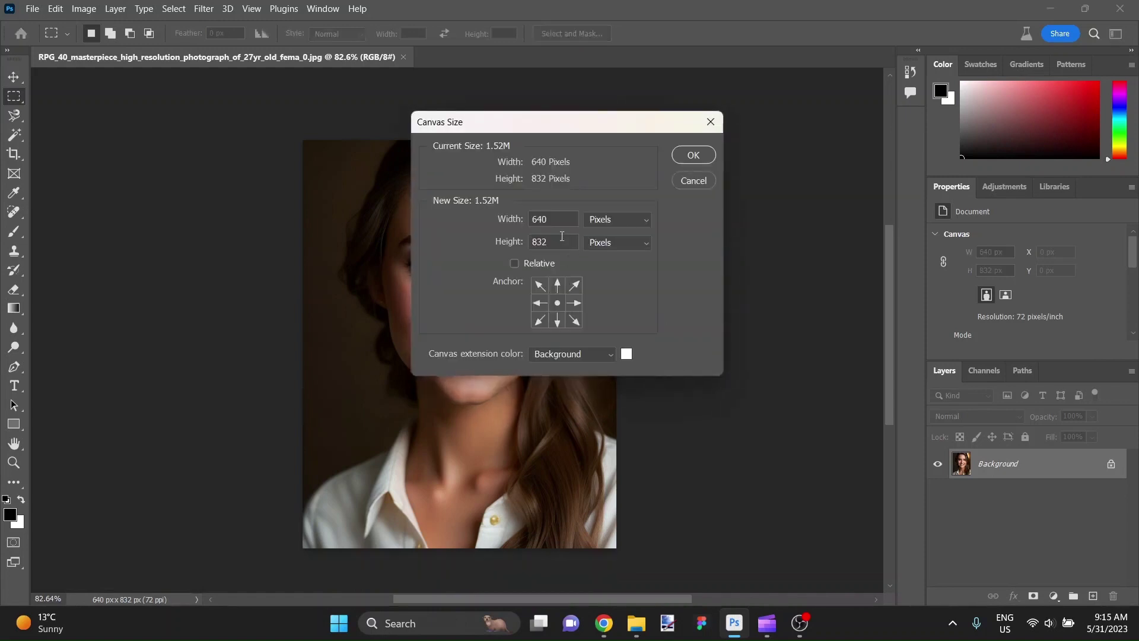
mouse_move(560, 243)
mouse_down()
mouse_move(532, 242)
mouse_move(542, 239)
mouse_up()
click(556, 220)
double_click(556, 219)
text(750)
double_click(560, 222)
text(7)
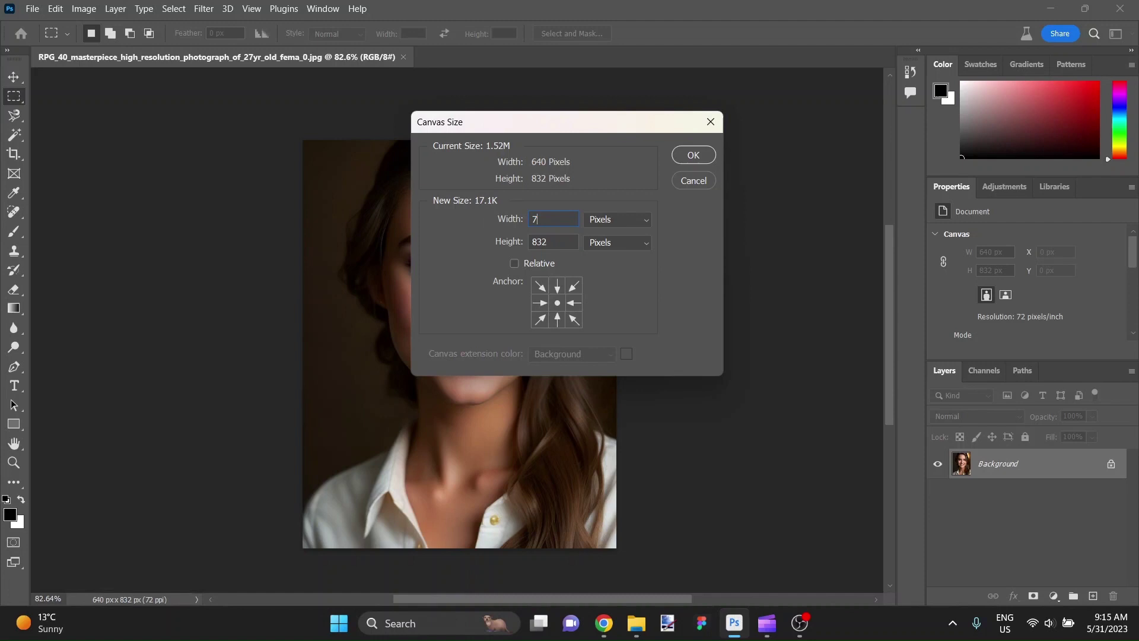
text(25)
click(537, 304)
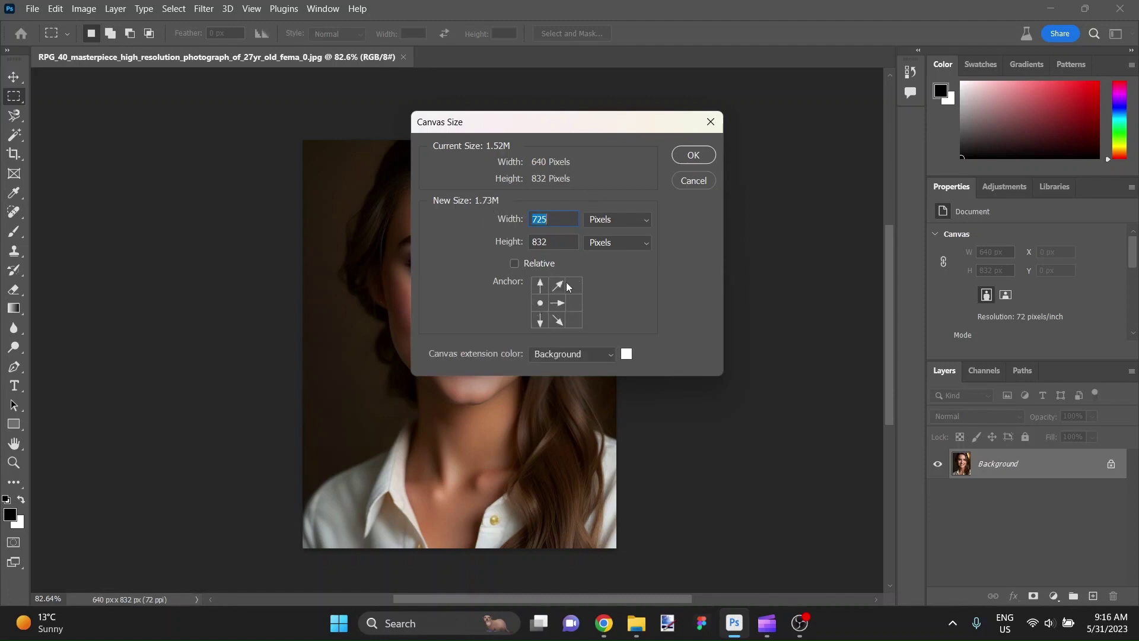
click(692, 155)
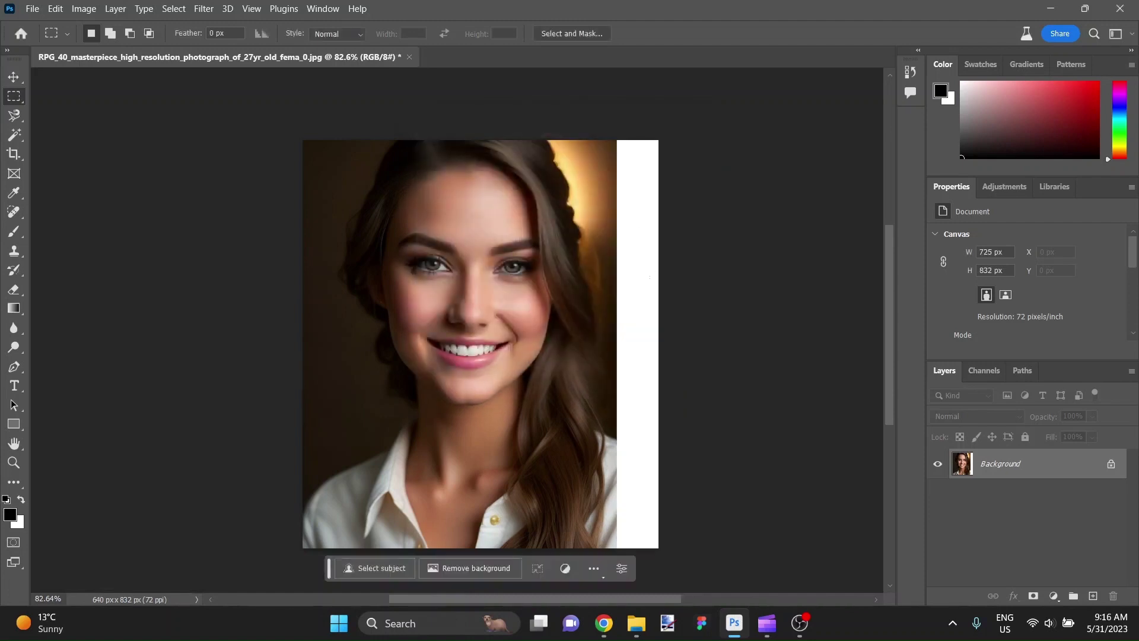
Generatively fill the blank right strip plus a thin overlap of the portrait without a prompt, and compare the three variations, ending on the second.
drag(673, 125, 610, 550)
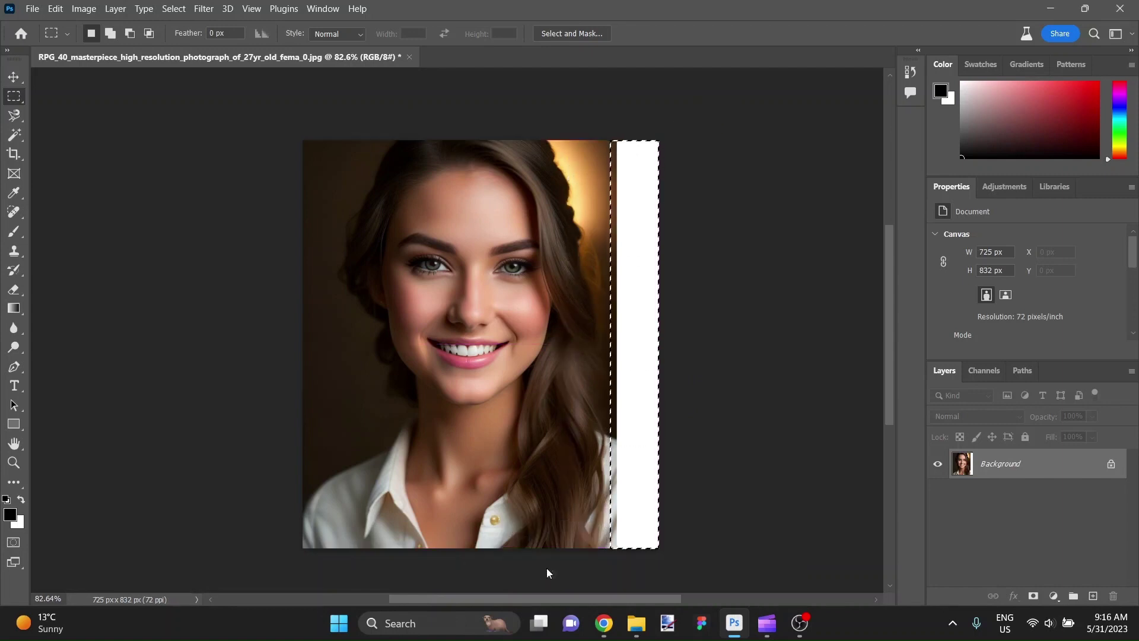
click(717, 563)
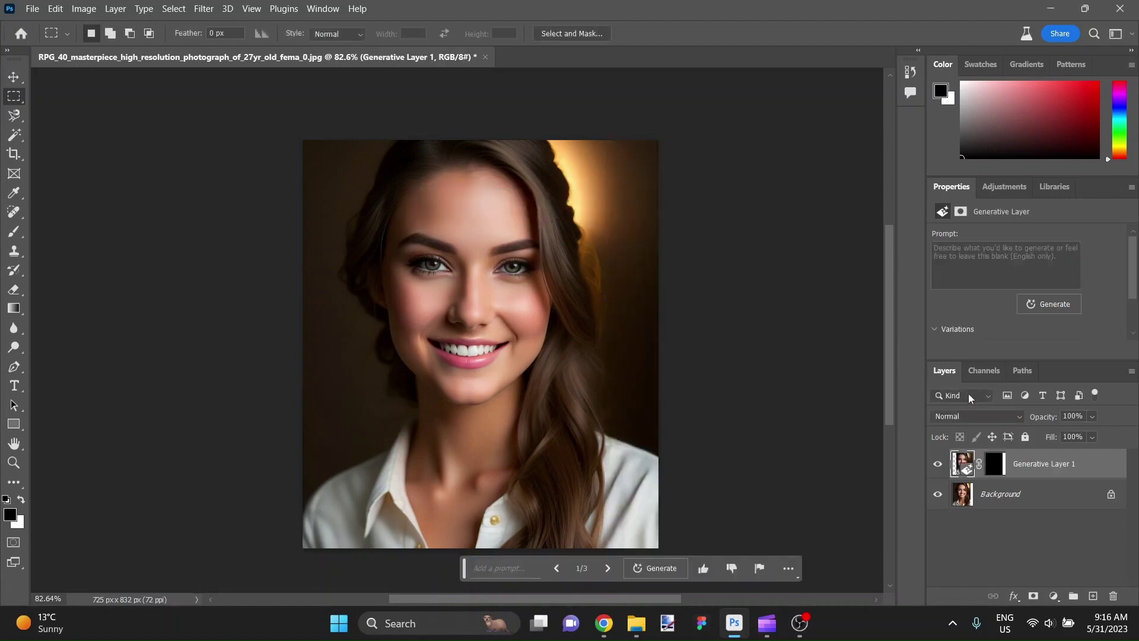
click(1006, 310)
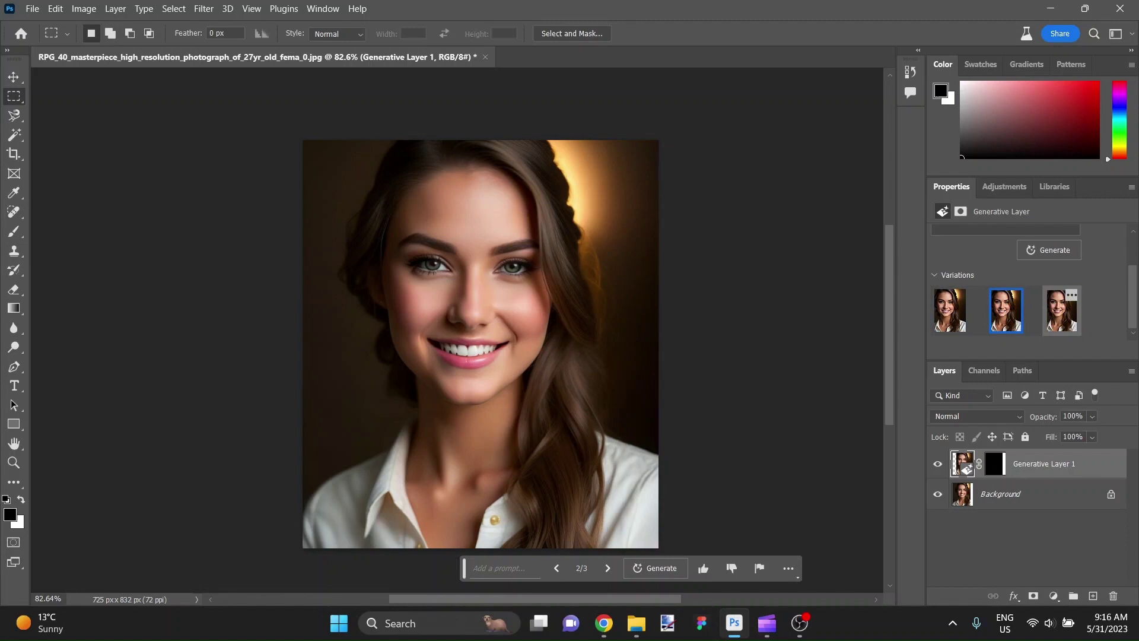
click(1060, 320)
click(1006, 320)
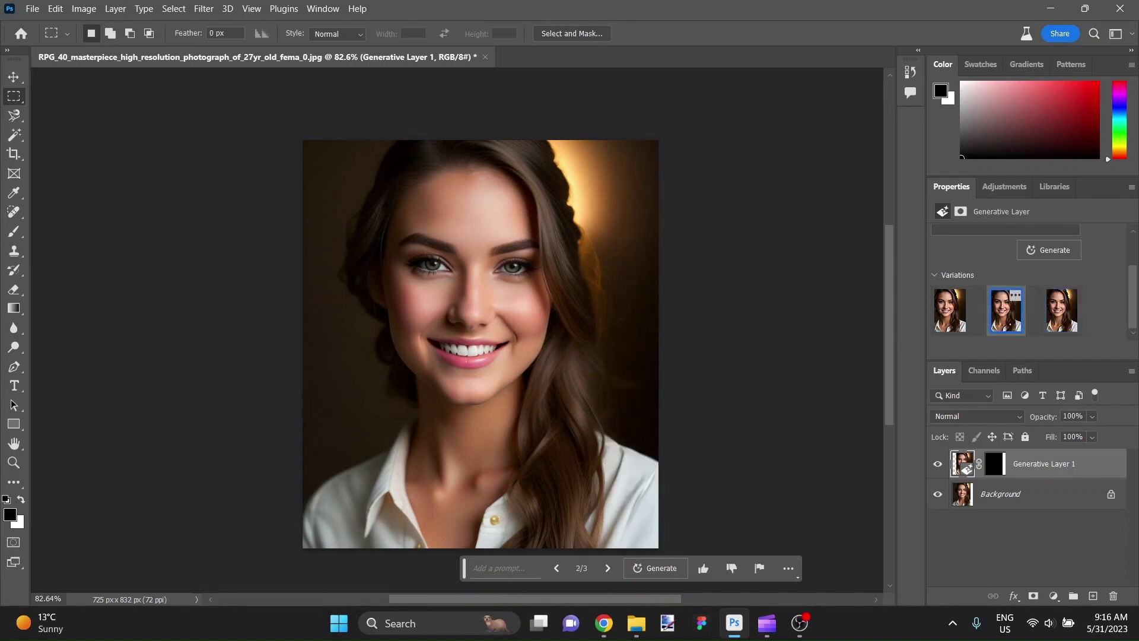
click(960, 321)
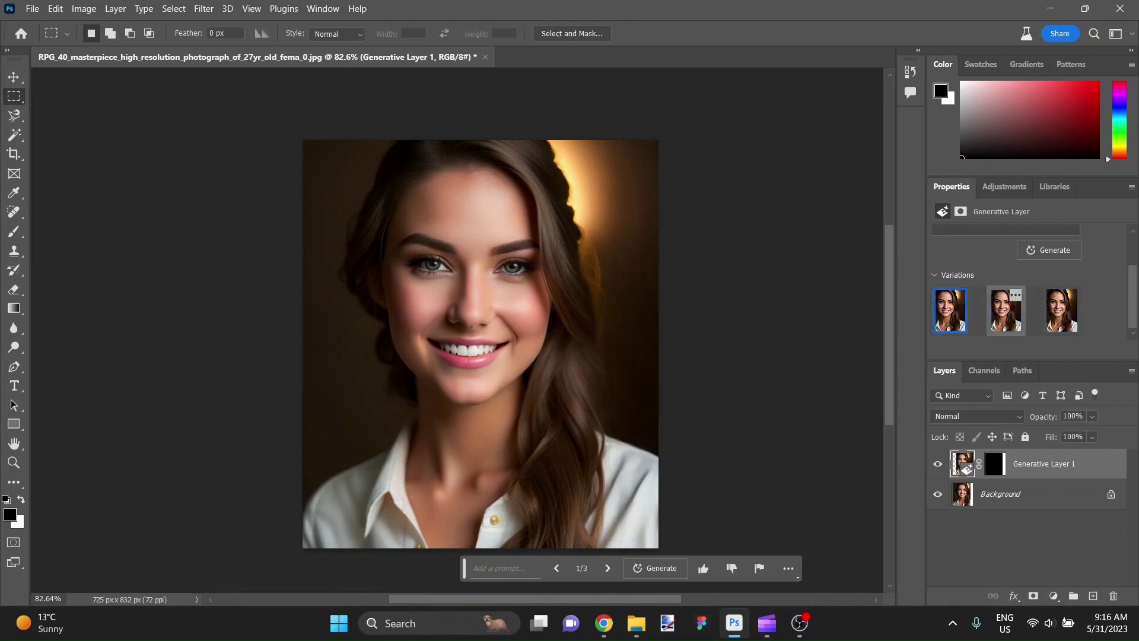
click(1062, 310)
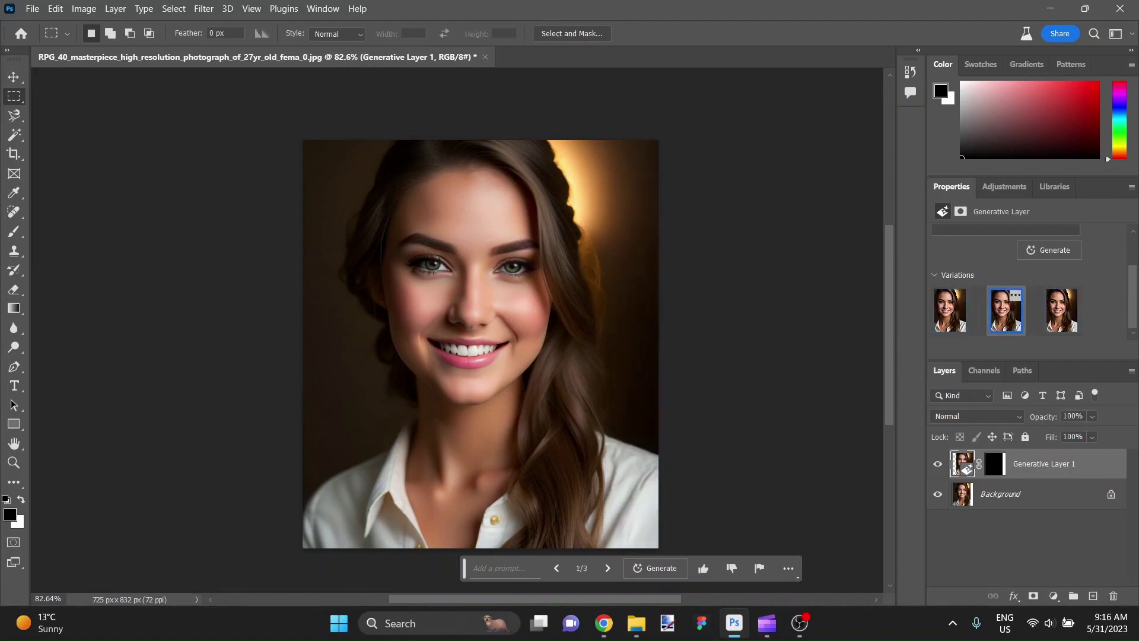
click(1016, 327)
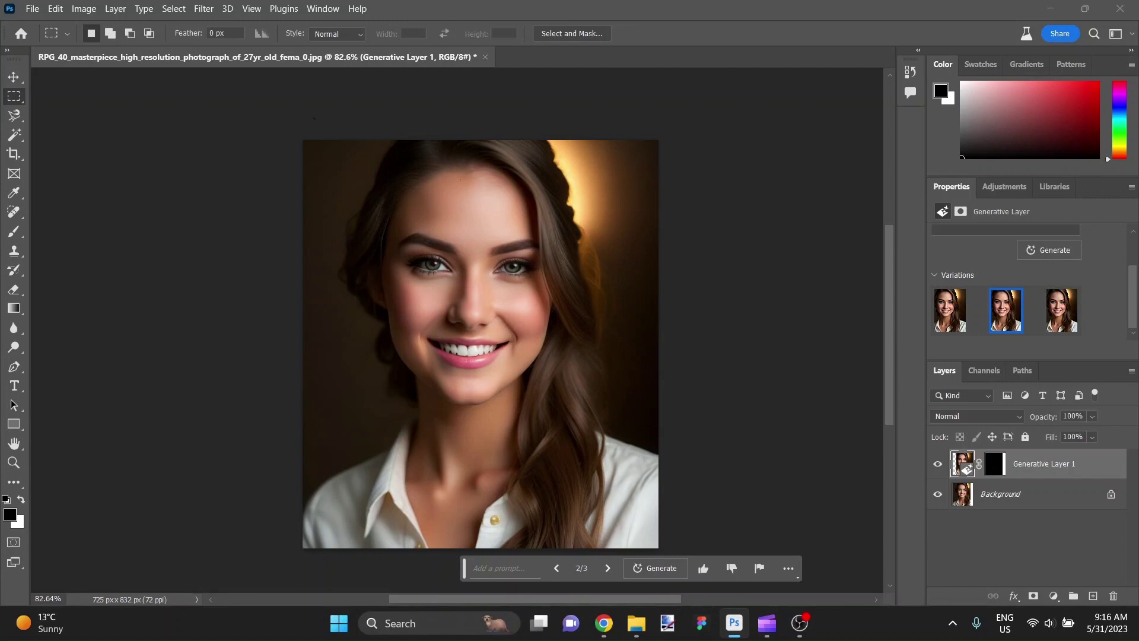
Enlarge the canvas height to 900 pixels, anchored at the bottom center so the blank space is added above the portrait.
key(ctrl+alt+c)
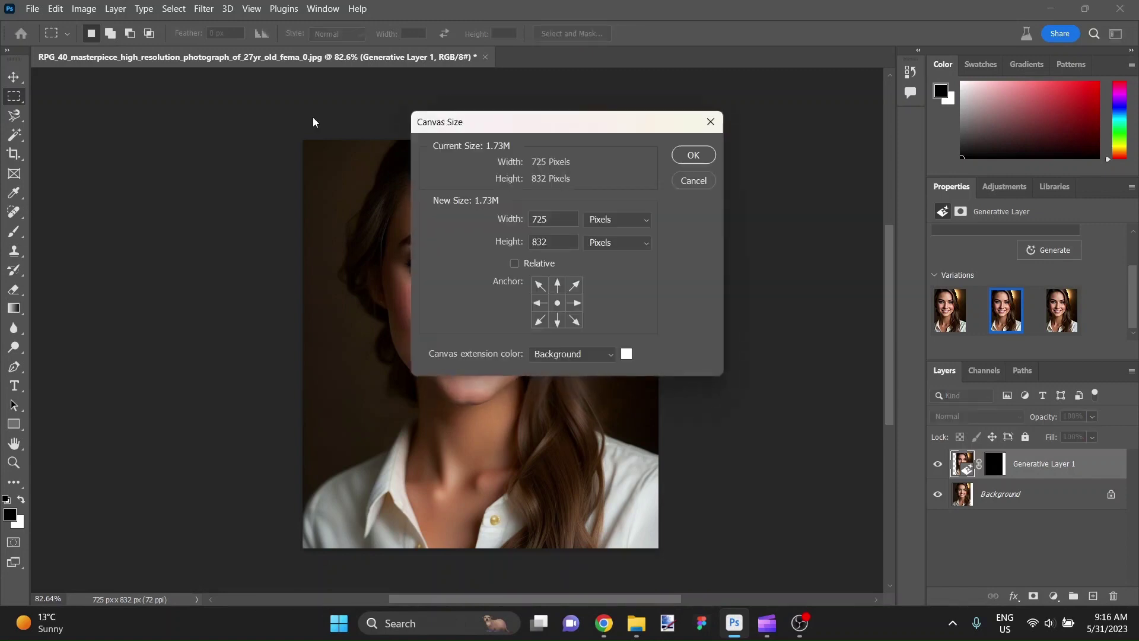
double_click(563, 248)
text(900)
click(560, 324)
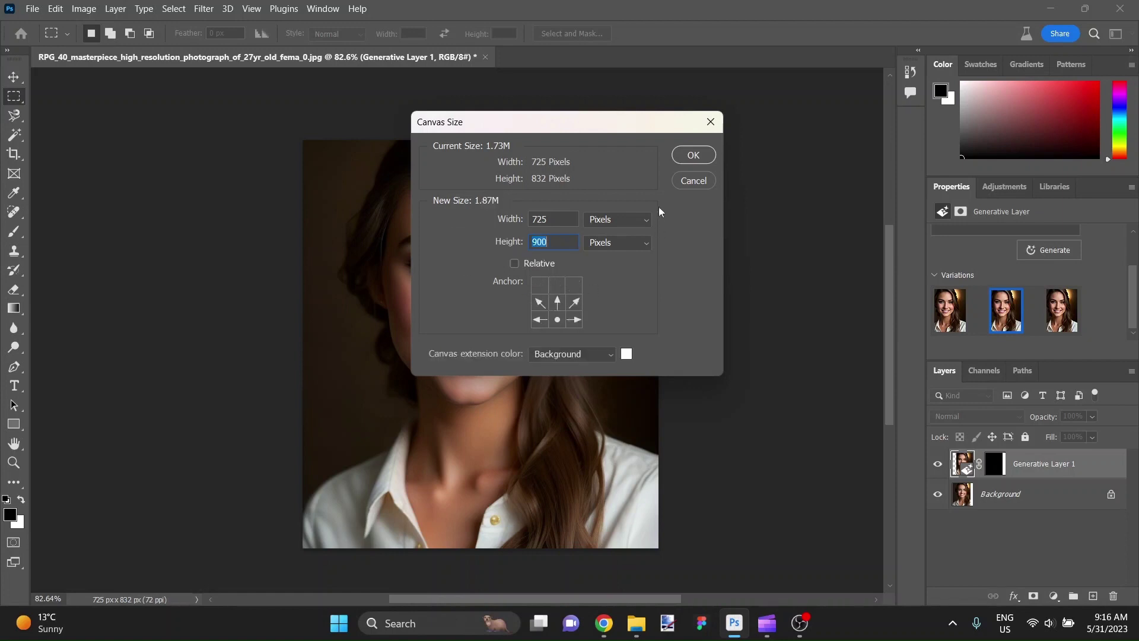
click(693, 155)
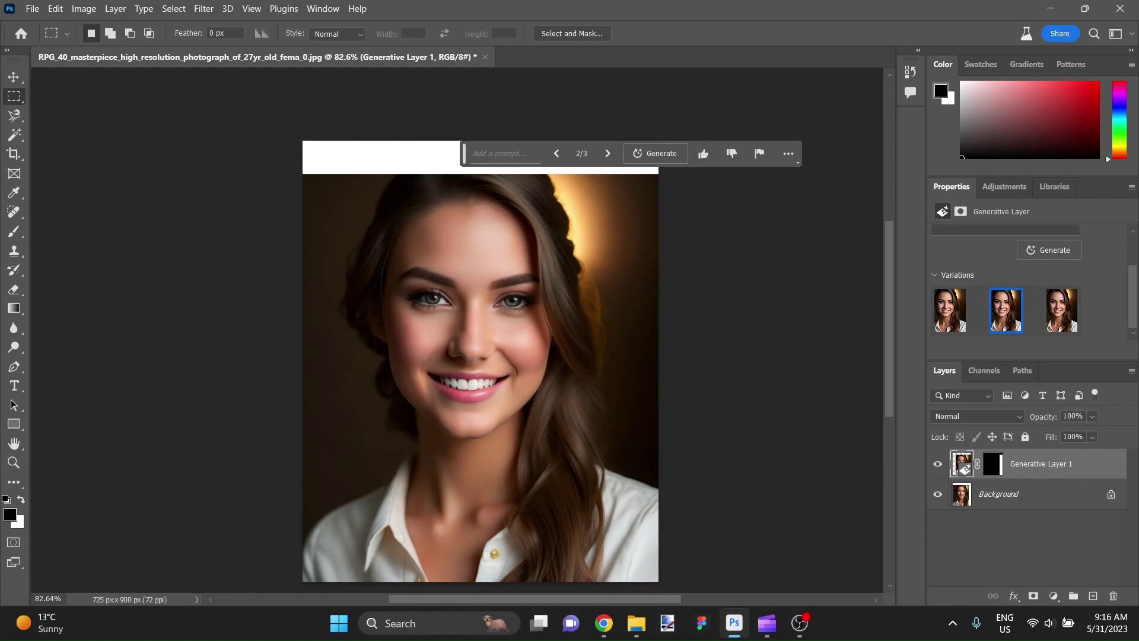
Select the blank strip above the portrait with a thin overlap of the photo and run Generative Fill without a prompt.
drag(289, 125, 729, 178)
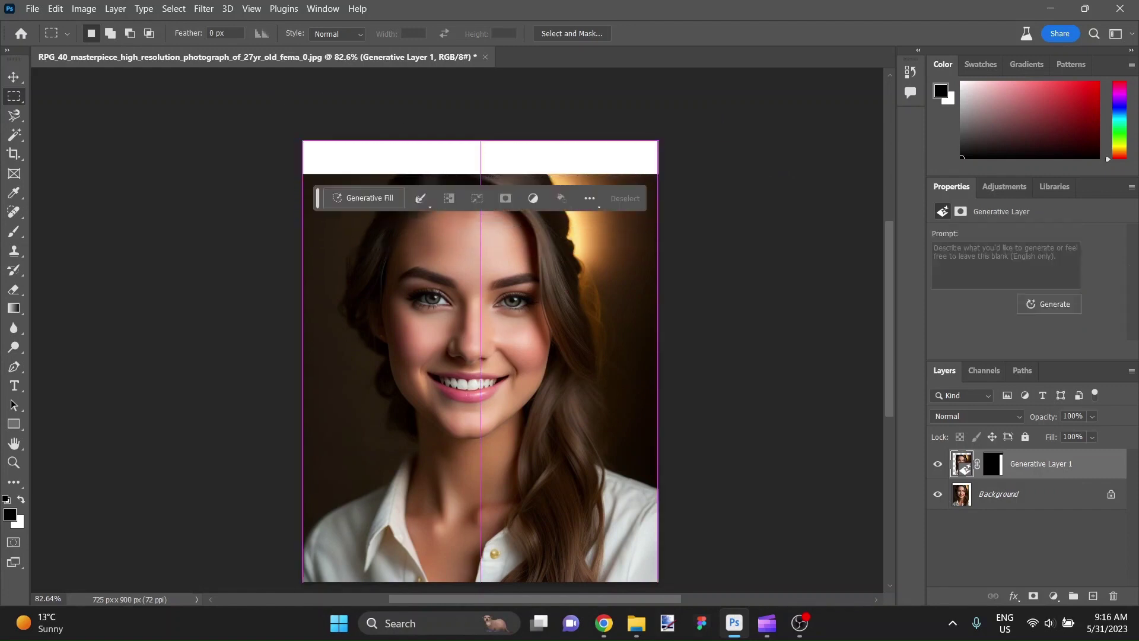
click(373, 197)
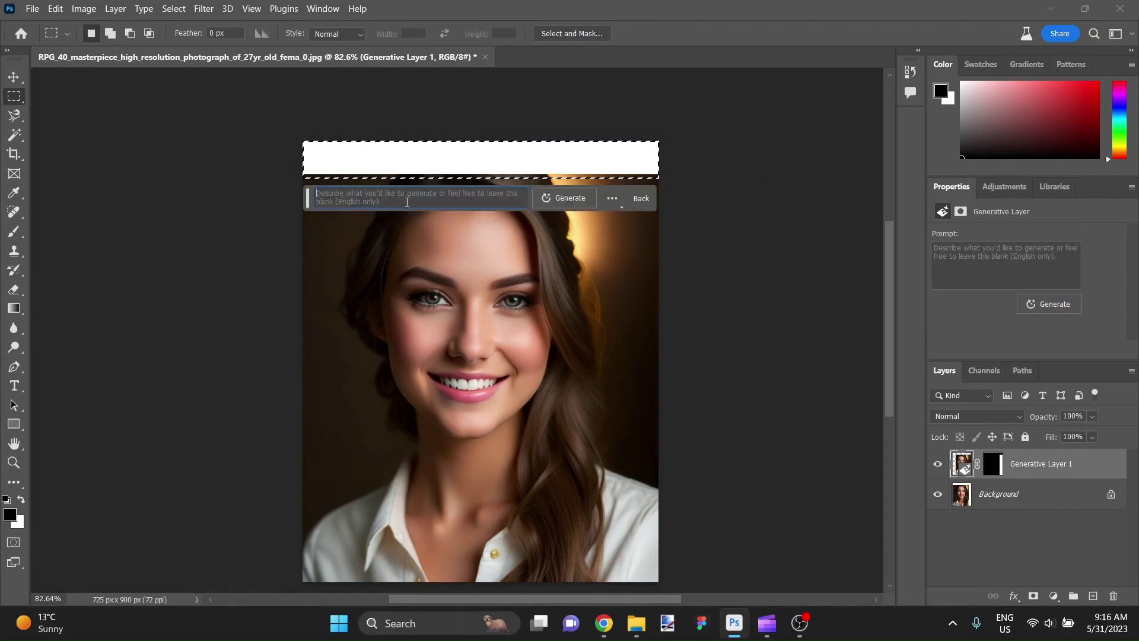
click(552, 201)
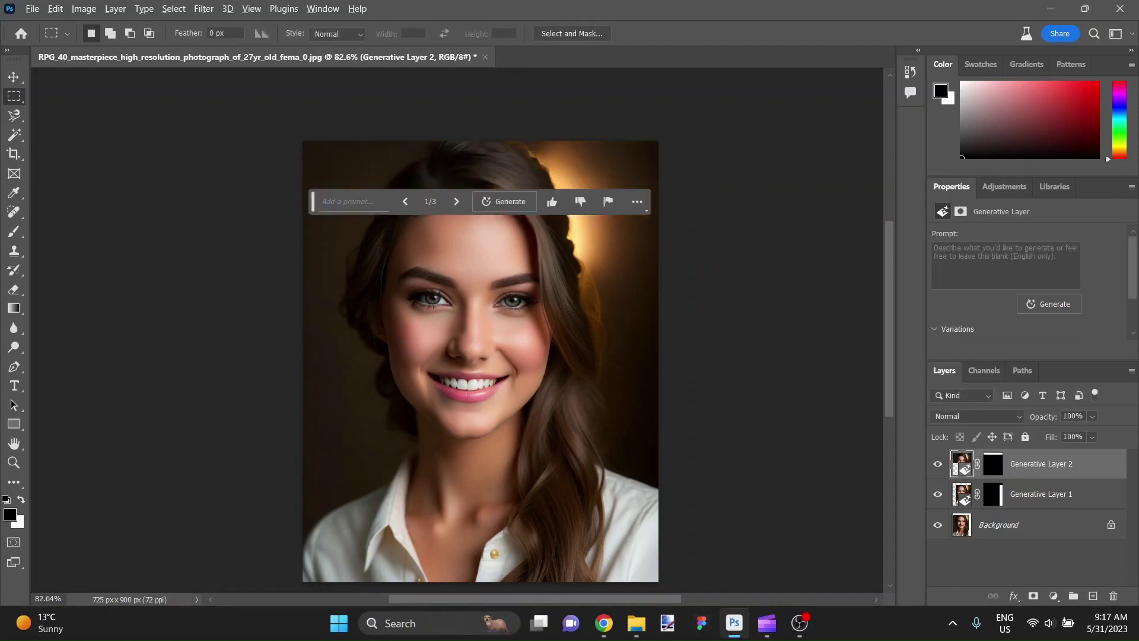
Move the contextual task bar above the portrait and compare the three variations of the fill above the head, ending on the third.
scroll(529, 339, down, 1)
drag(319, 216, 319, 107)
scroll(513, 232, up, 2)
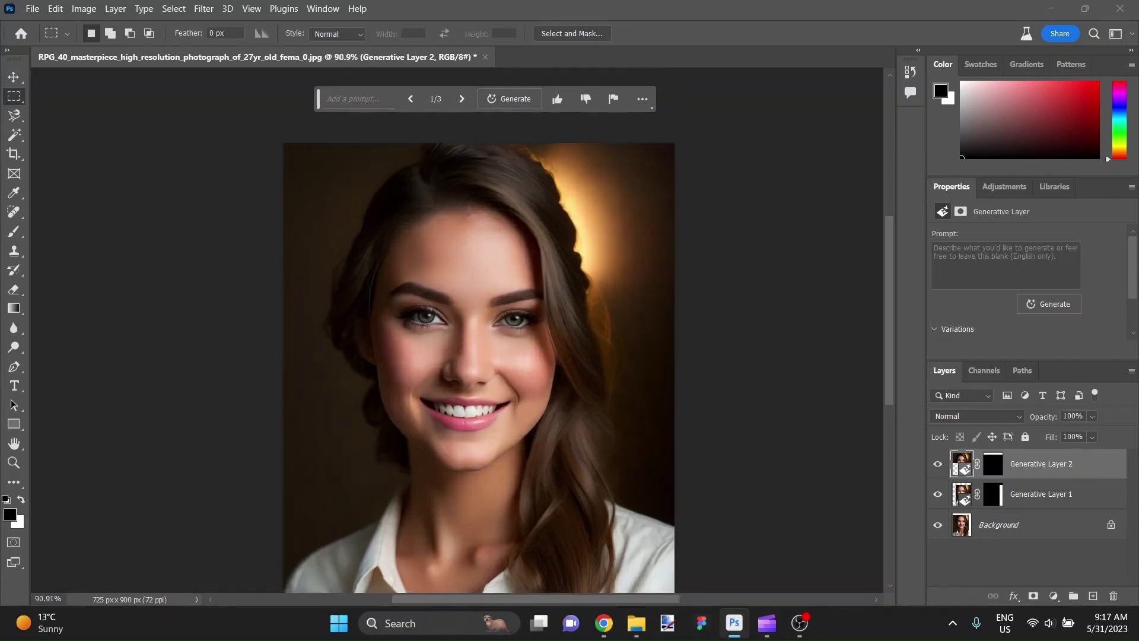
scroll(959, 331, down, 2)
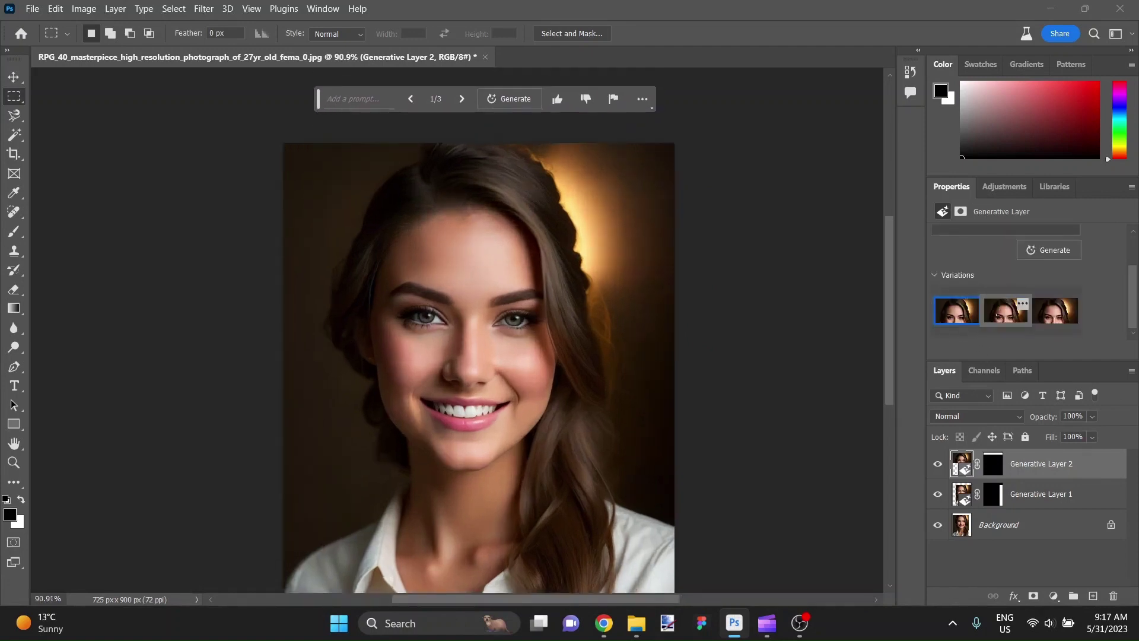
click(1055, 310)
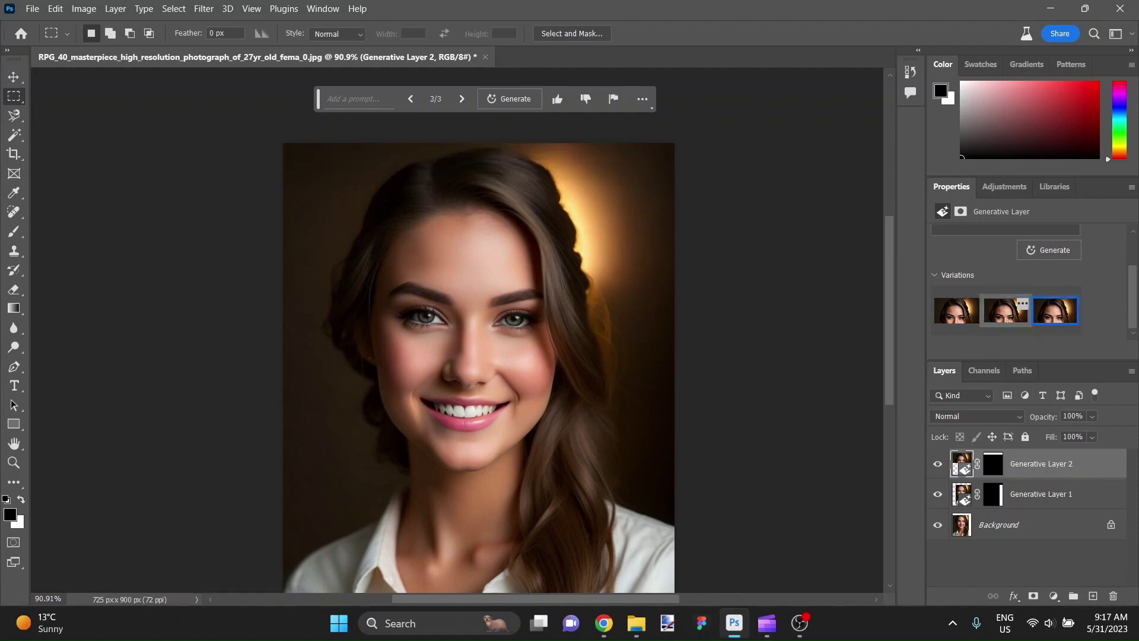
click(958, 317)
click(1005, 317)
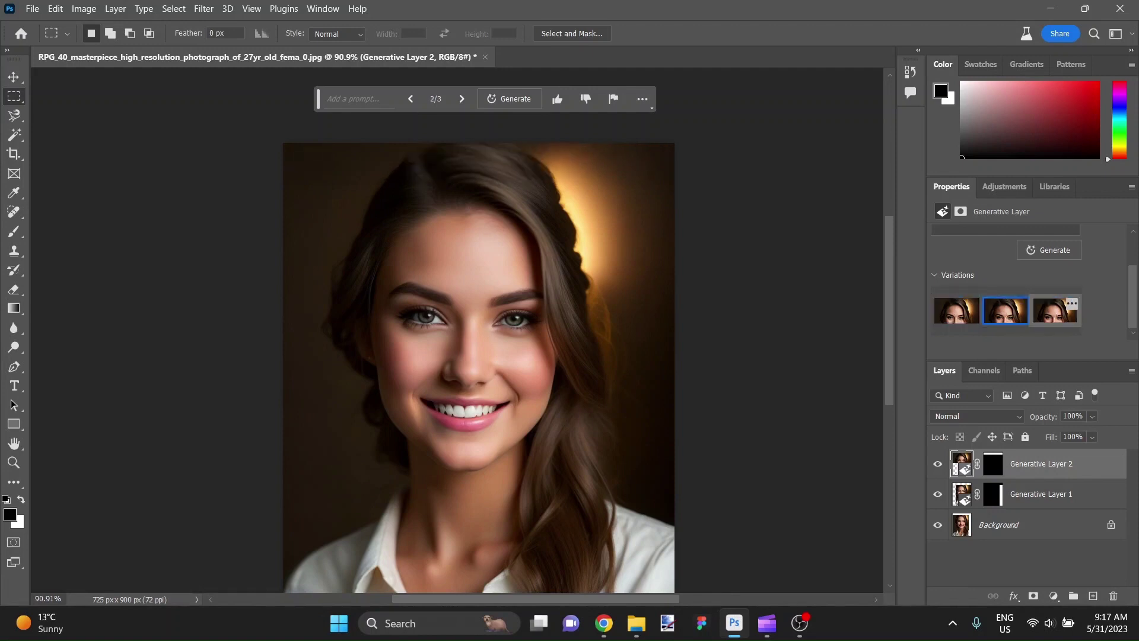
click(1055, 315)
scroll(658, 290, down, 3)
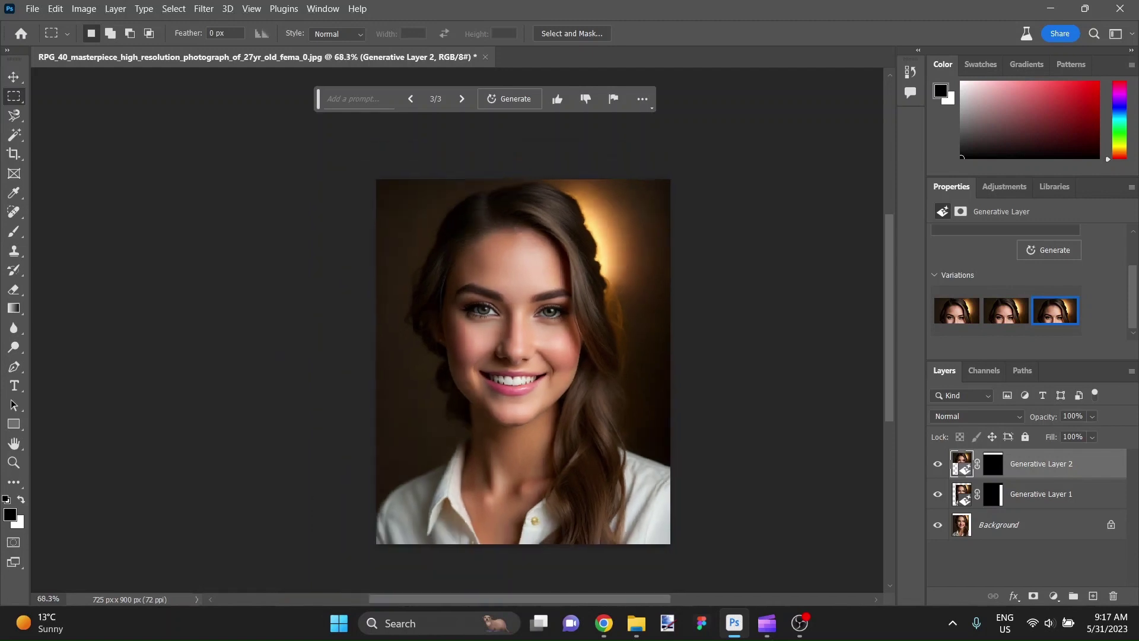
click(1005, 310)
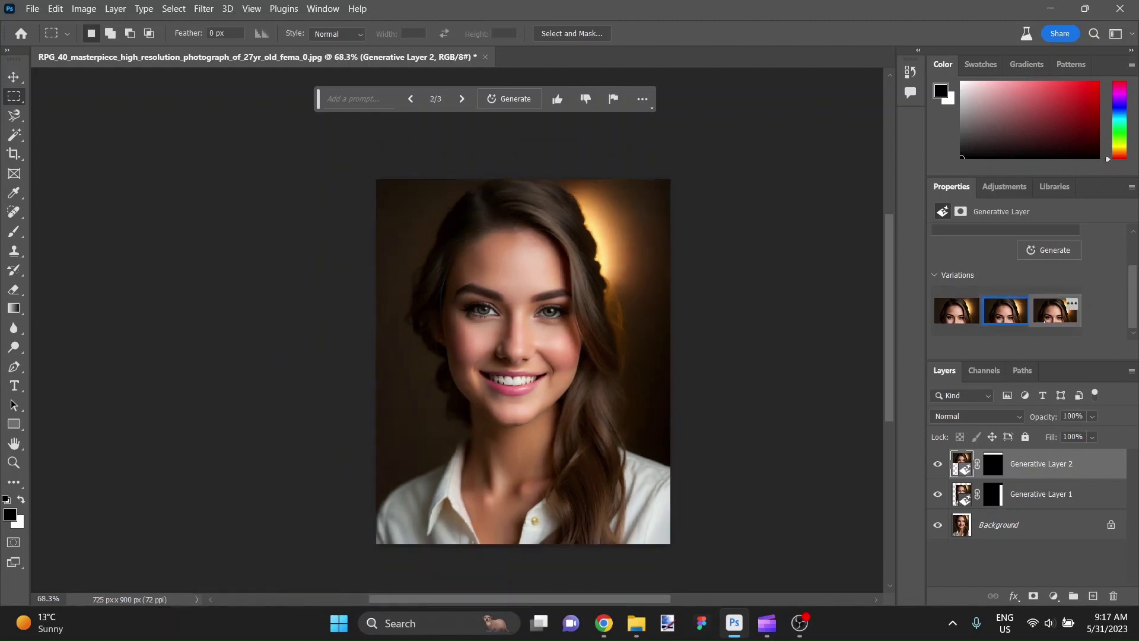
click(1056, 311)
scroll(611, 348, up, 4)
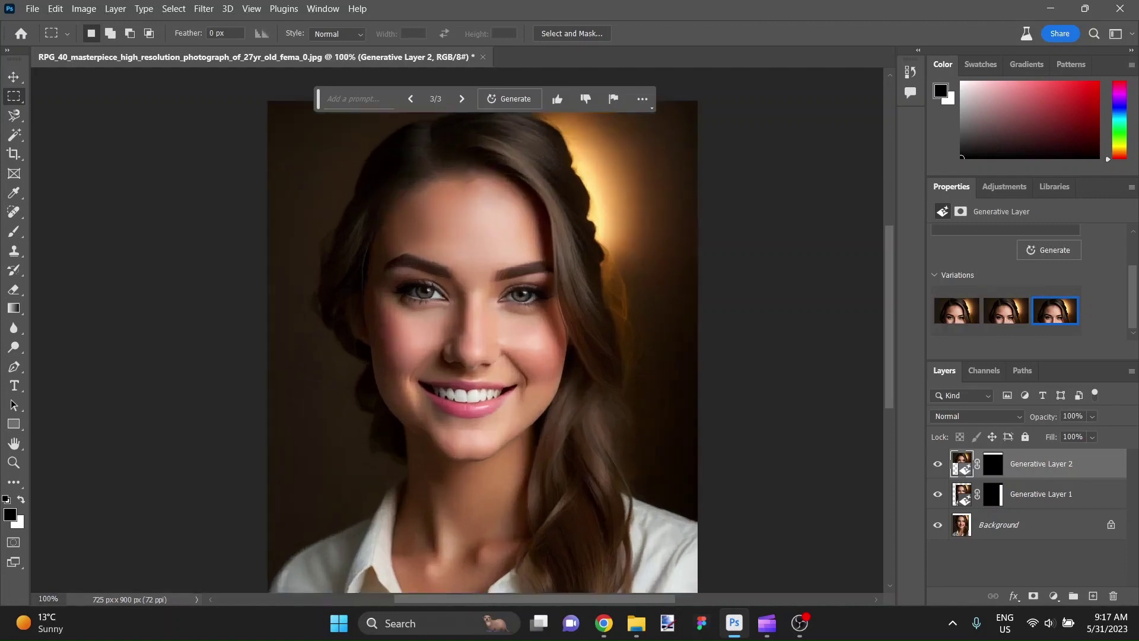
scroll(611, 340, down, 3)
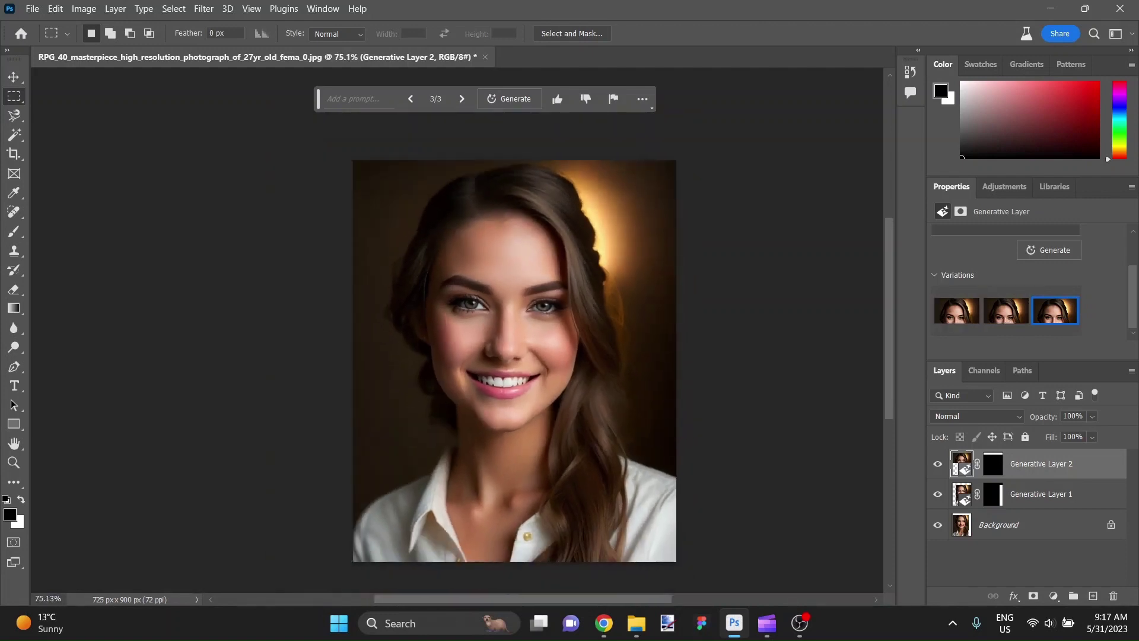